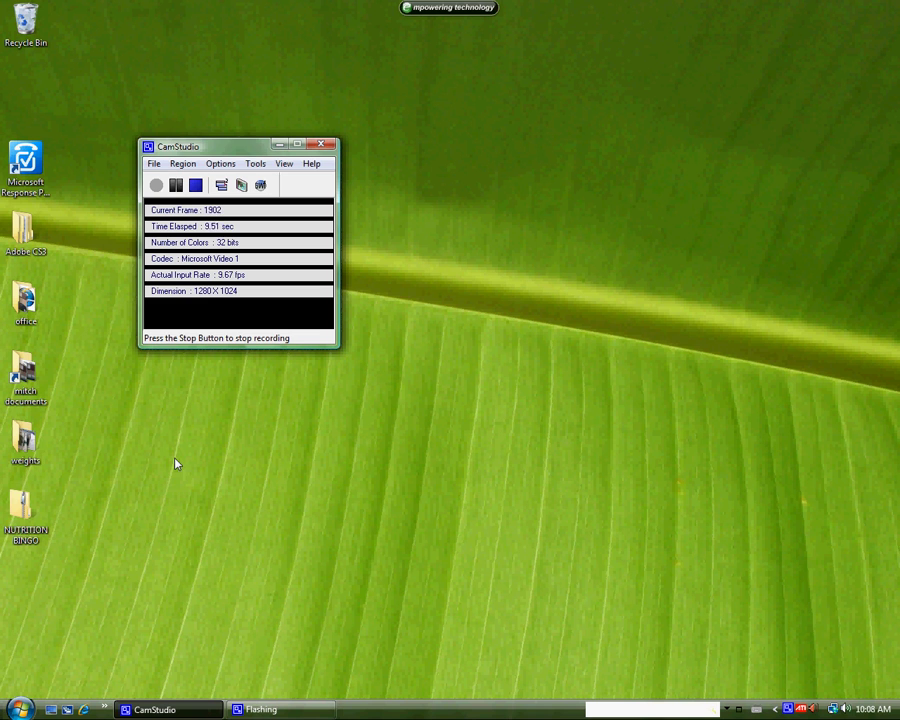
Minimize the CamStudio recorder window to reveal the Windows desktop
{"action": "left_click", "coordinate": [280, 148]}
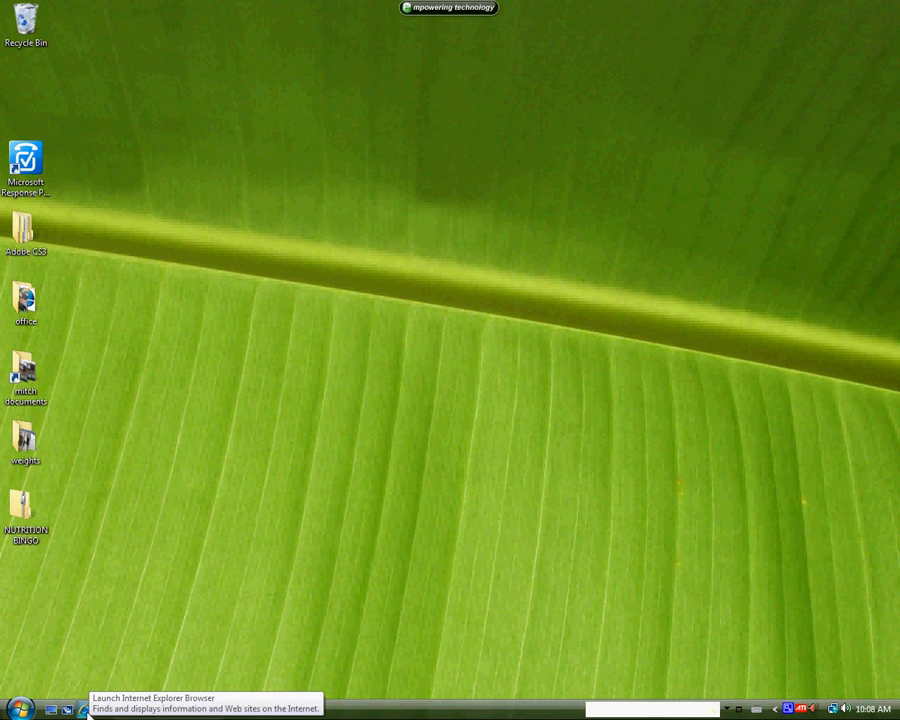
Launch Internet Explorer from the Quick Launch bar
{"action": "left_click", "coordinate": [84, 709]}
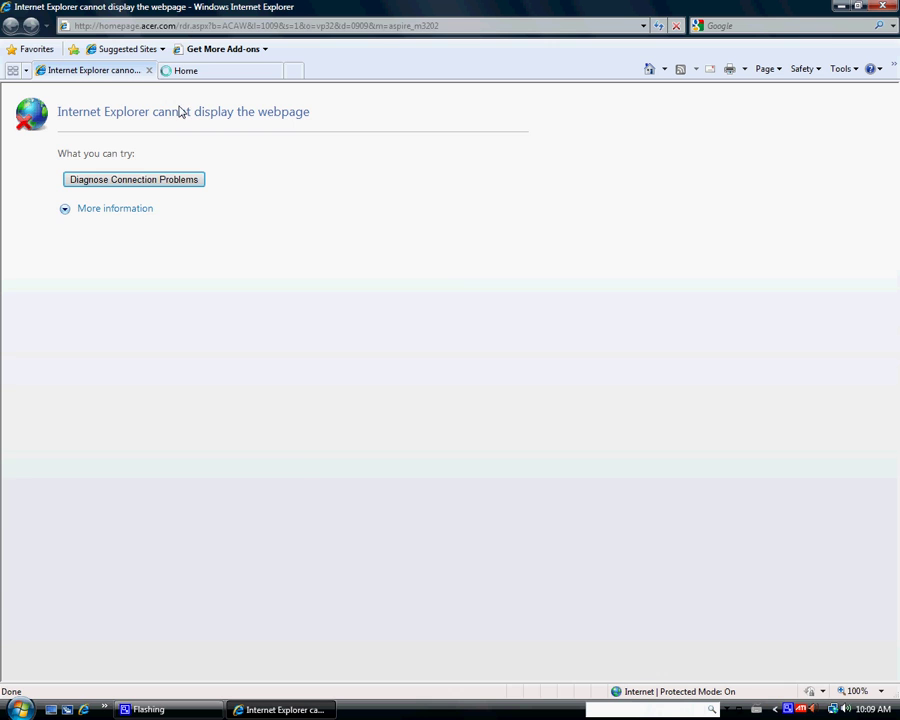
{"action": "left_click", "coordinate": [149, 71]}
{"action": "left_click", "coordinate": [142, 24]}
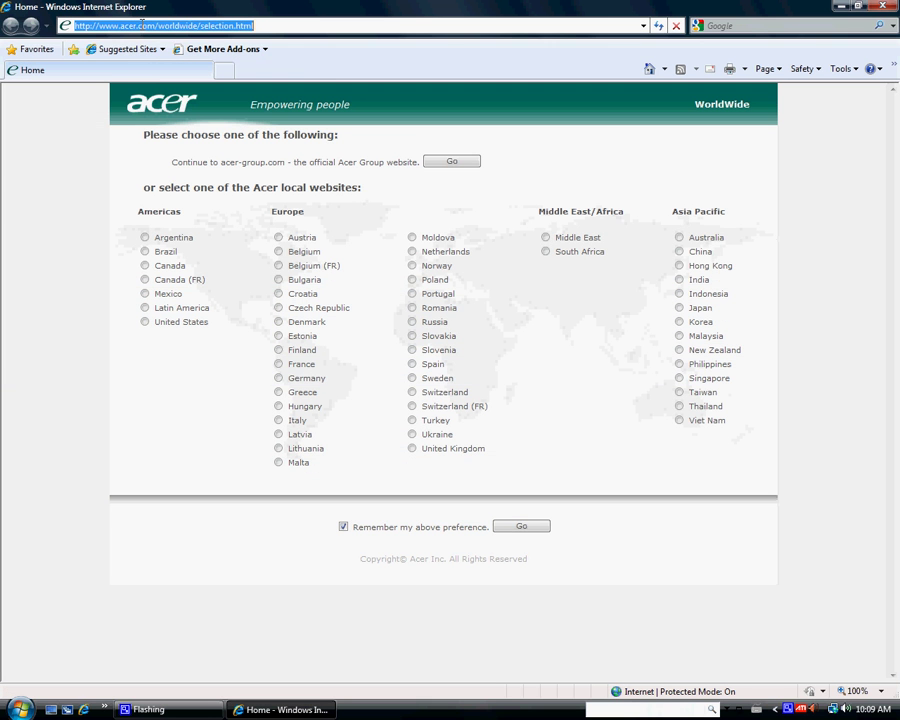
{"action": "type", "text": "https"}
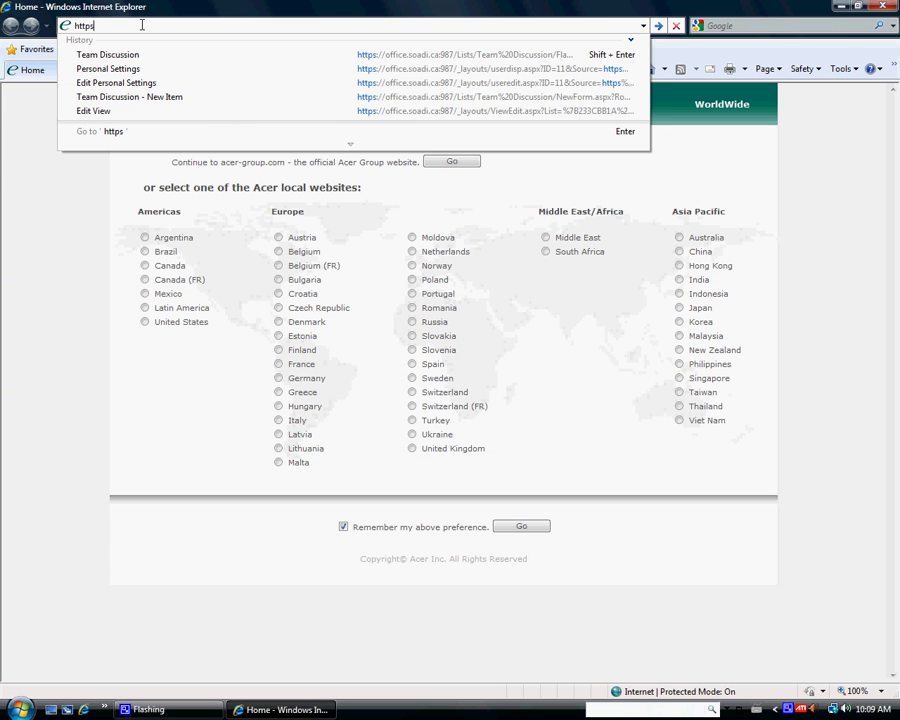
{"action": "type", "text": "://"}
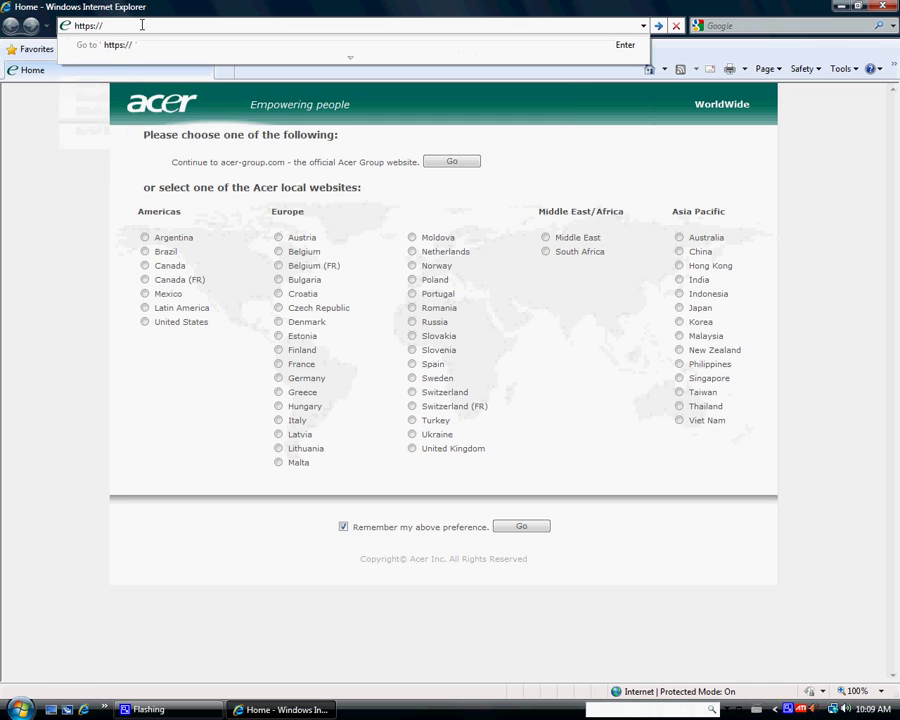
{"action": "type", "text": "office."}
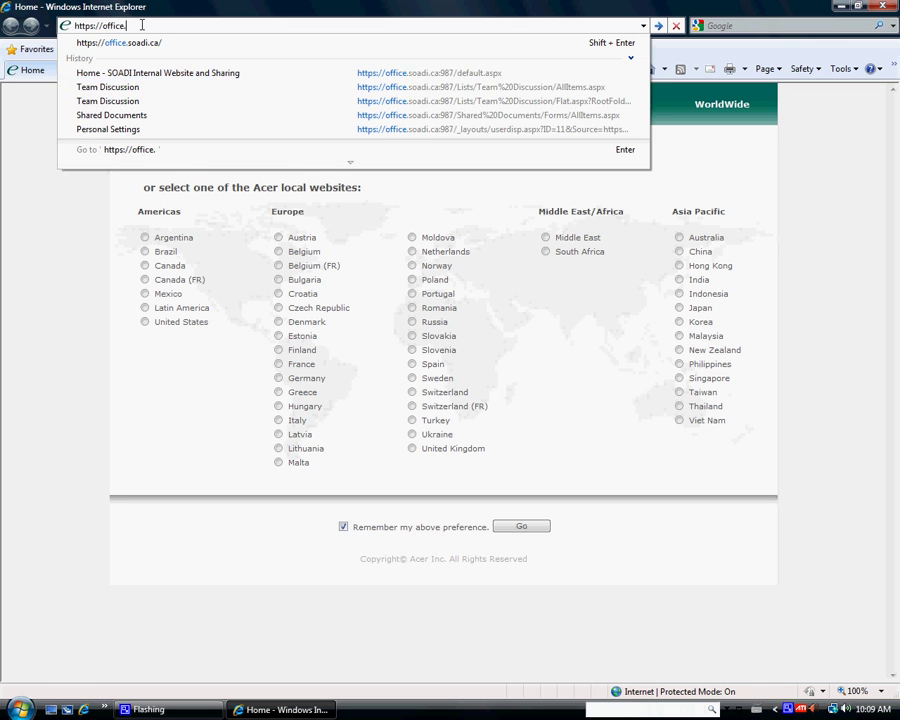
{"action": "type", "text": "soadi.ca"}
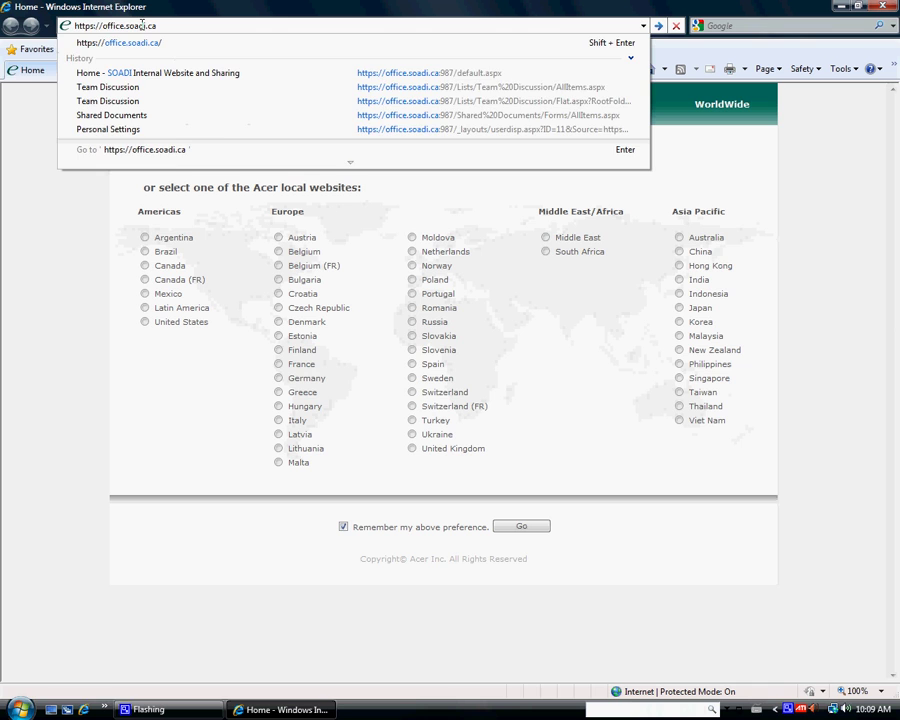
{"action": "key", "text": "Return"}
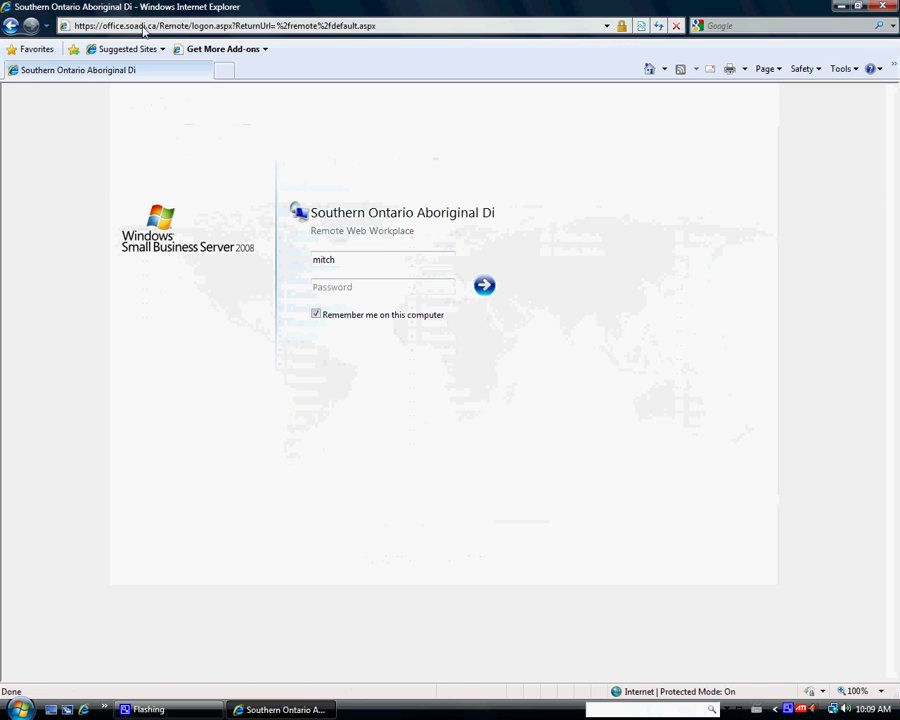
Sign in to Remote Web Workplace with the account password
{"action": "left_click", "coordinate": [342, 290]}
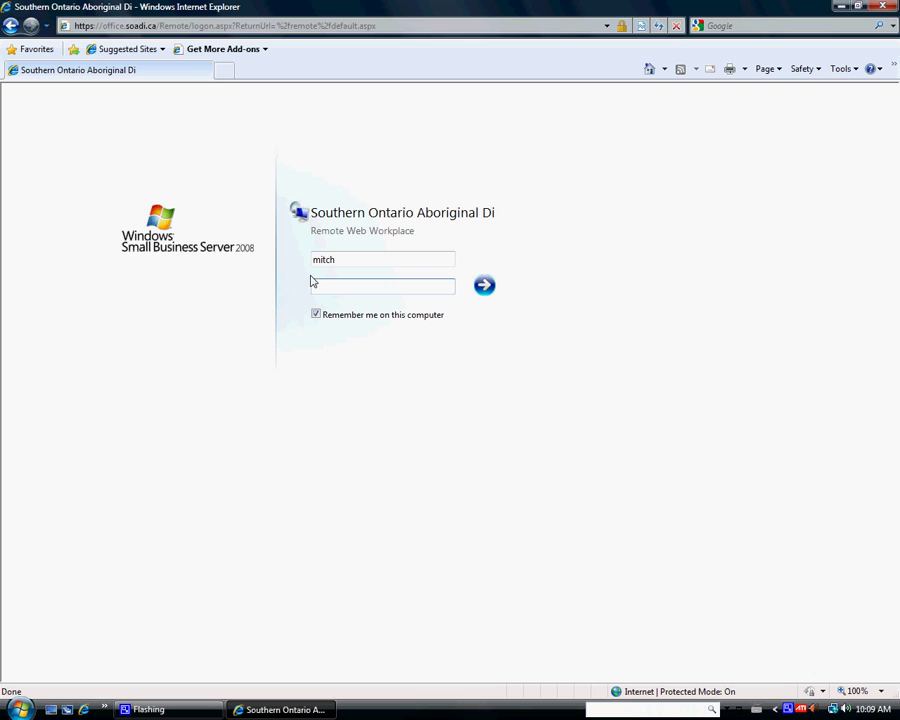
{"action": "type", "text": "•••••••"}
{"action": "left_click", "coordinate": [485, 287]}
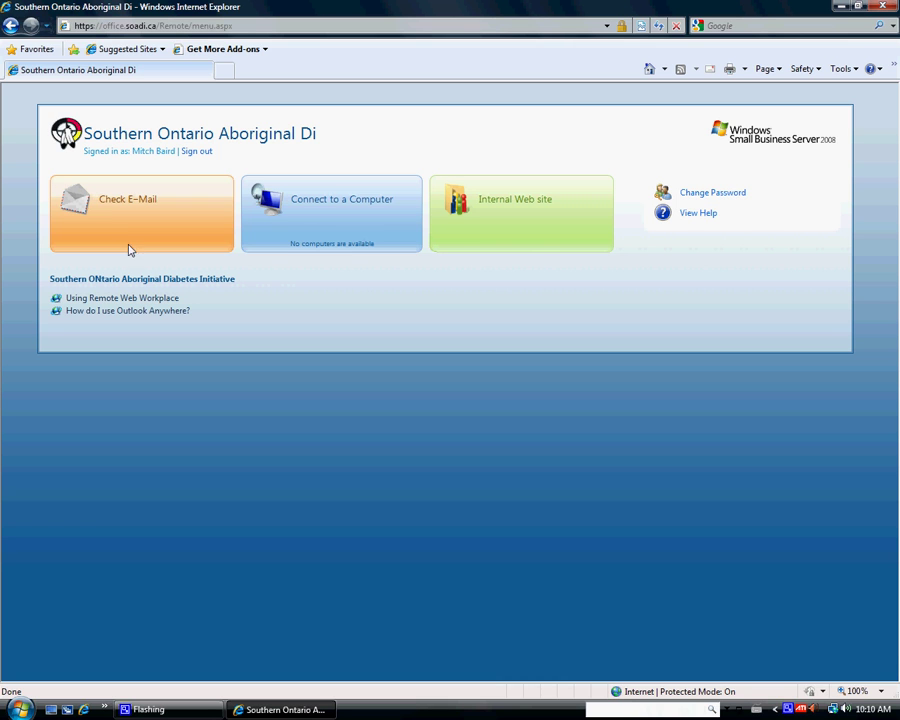
Open the mailbox via Check E-Mail, maximize it, and delete the PayPal phishing message
{"action": "left_click", "coordinate": [250, 255]}
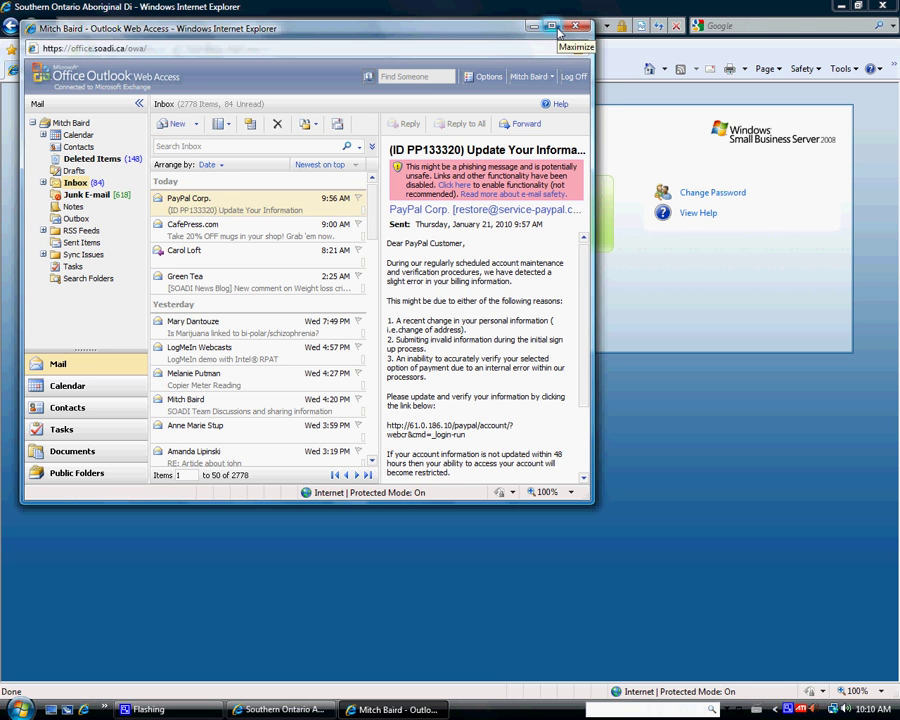
{"action": "left_click", "coordinate": [549, 26]}
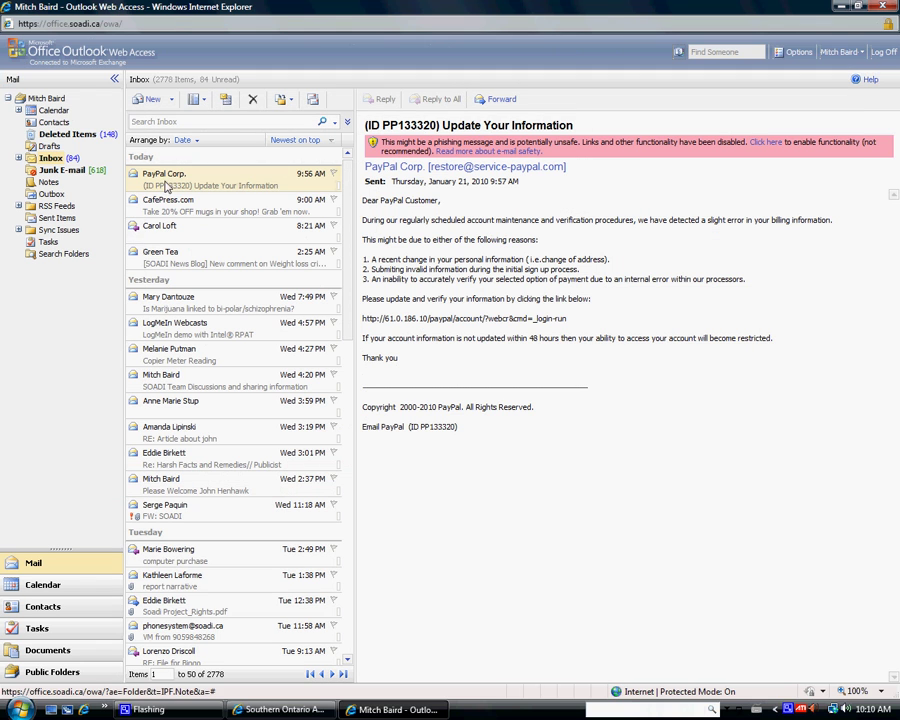
{"action": "left_click", "coordinate": [254, 102]}
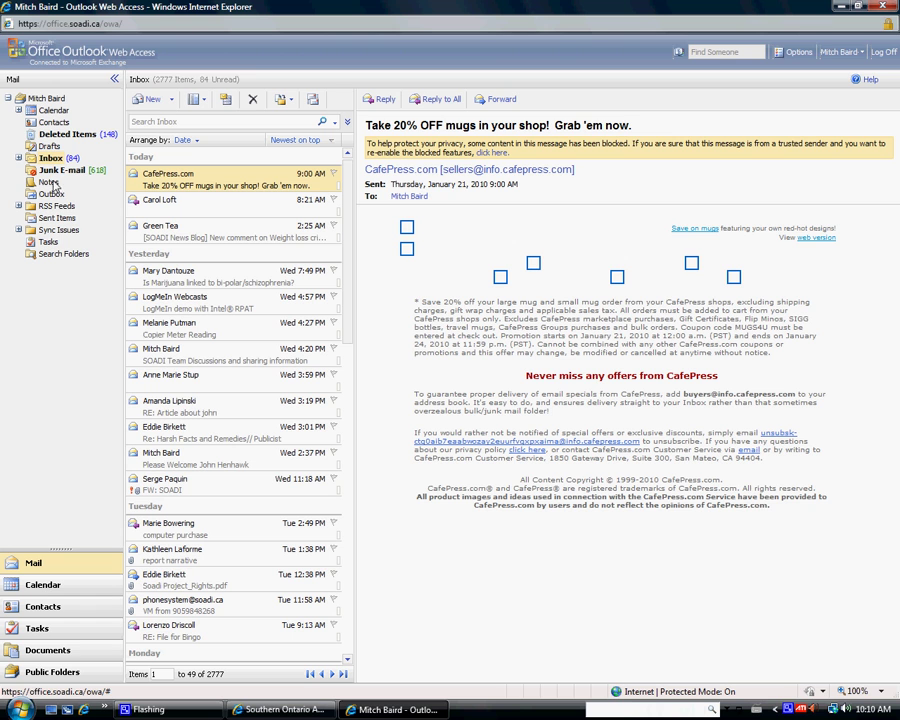
Glance at Sent Items, return to the Inbox and delete the CafePress mug promotion
{"action": "left_click", "coordinate": [55, 218]}
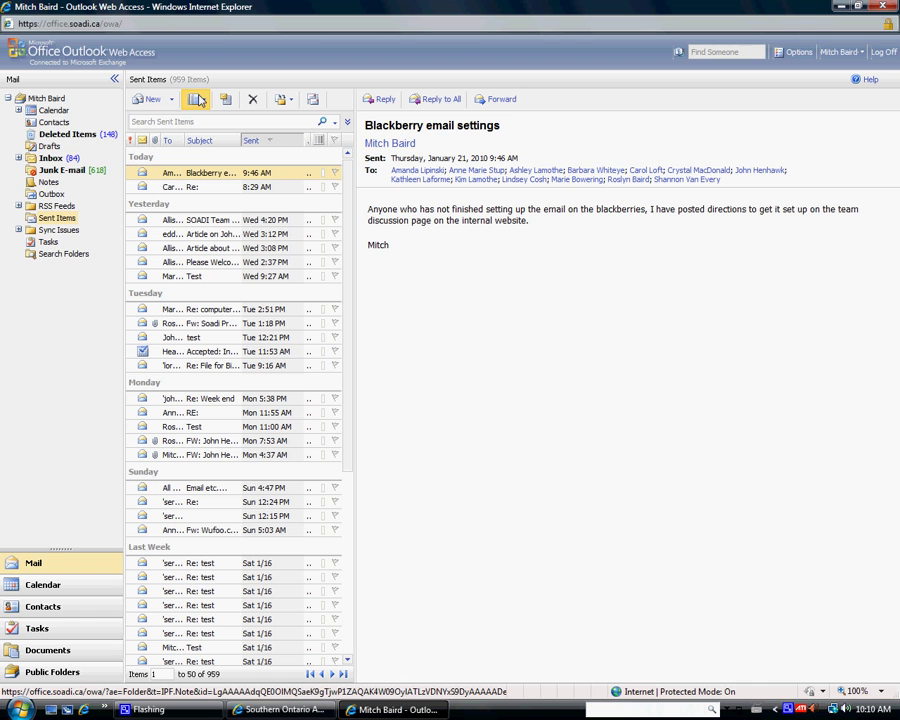
{"action": "left_click", "coordinate": [47, 158]}
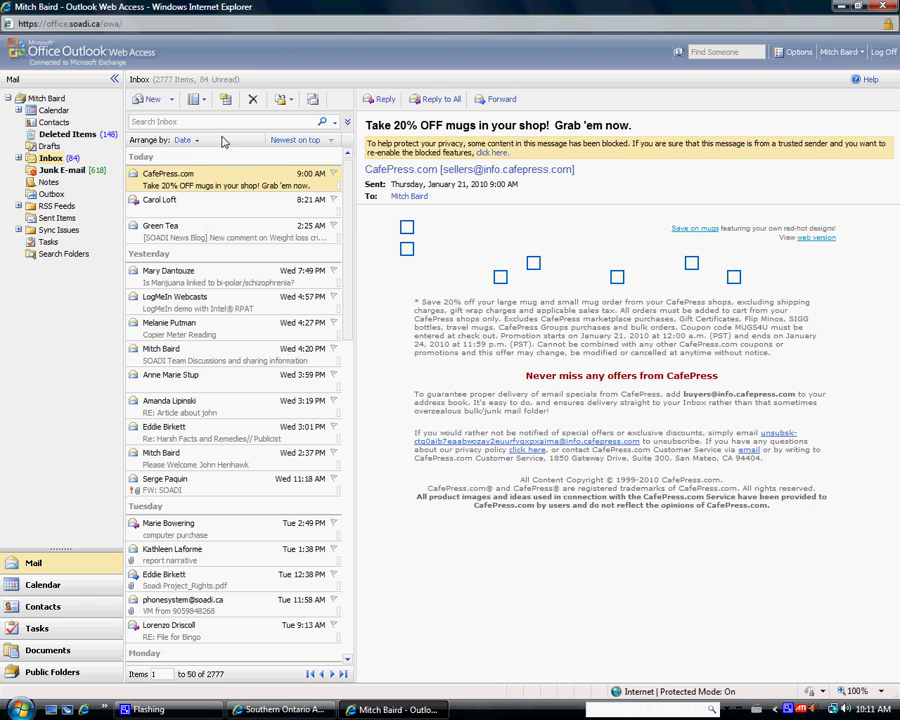
{"action": "left_click", "coordinate": [254, 103]}
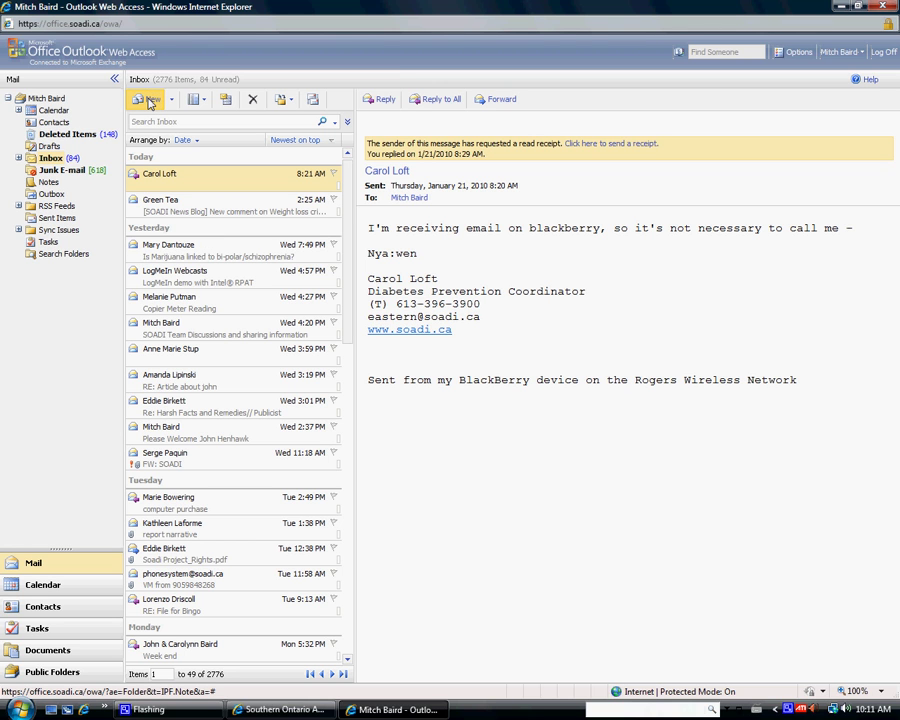
Start a new message and add your own address-book entry as the To recipient
{"action": "left_click", "coordinate": [151, 101]}
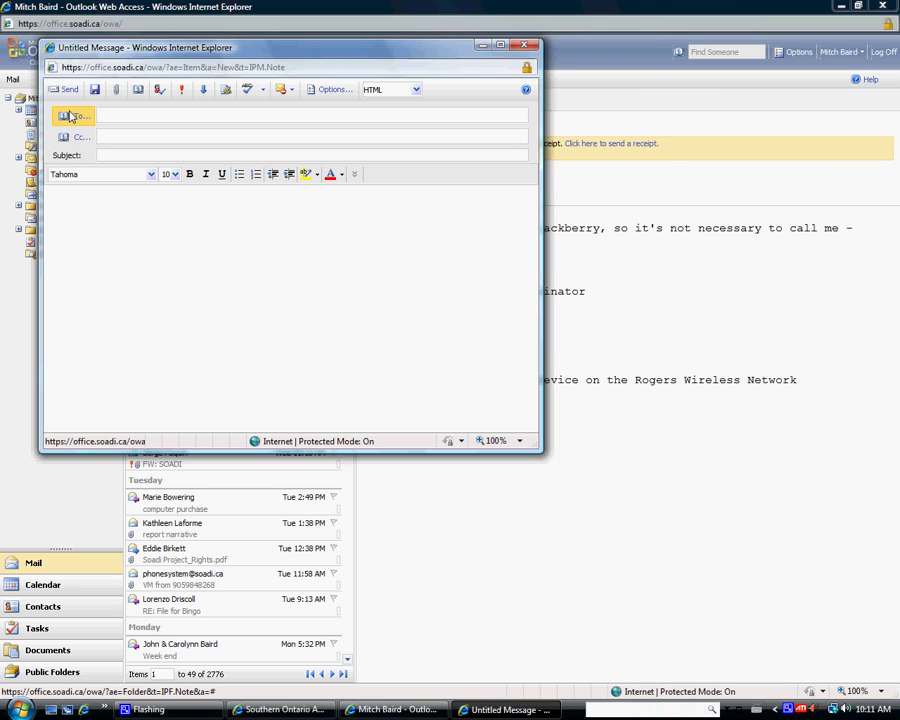
{"action": "left_click", "coordinate": [72, 116]}
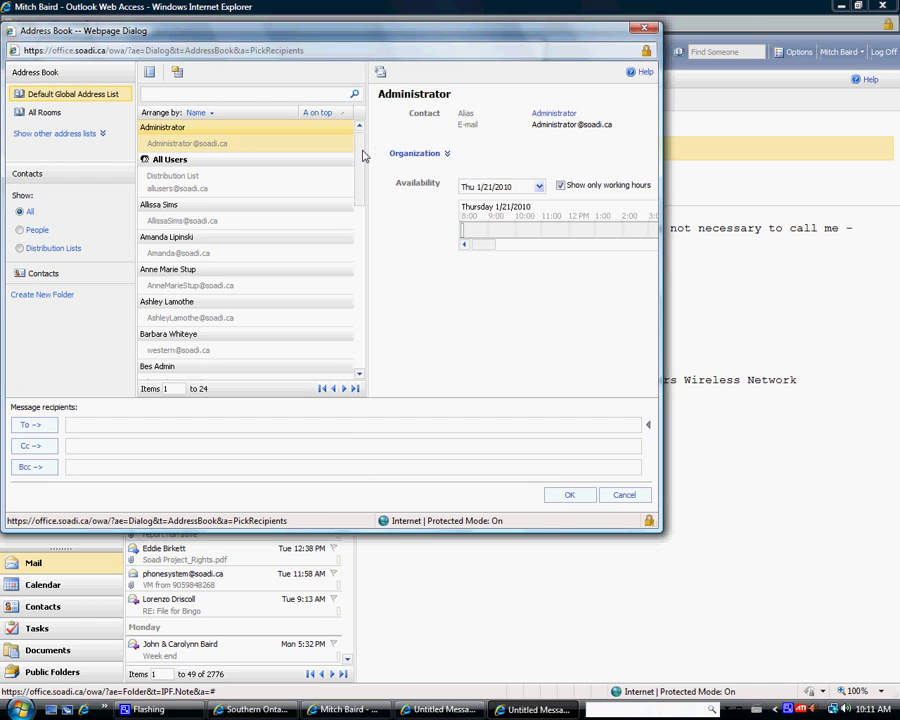
{"action": "mouse_move", "coordinate": [363, 155]}
{"action": "left_mouse_down"}
{"action": "mouse_move", "coordinate": [366, 346]}
{"action": "mouse_move", "coordinate": [353, 163]}
{"action": "left_mouse_up"}
{"action": "left_click_drag", "start_coordinate": [359, 203], "coordinate": [358, 345]}
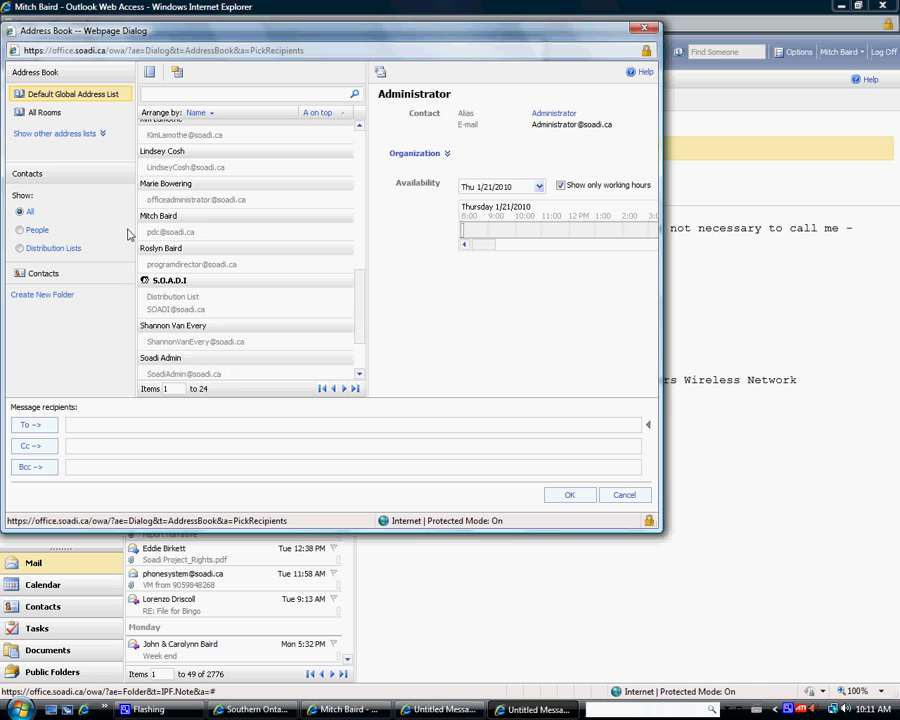
{"action": "left_click", "coordinate": [166, 220]}
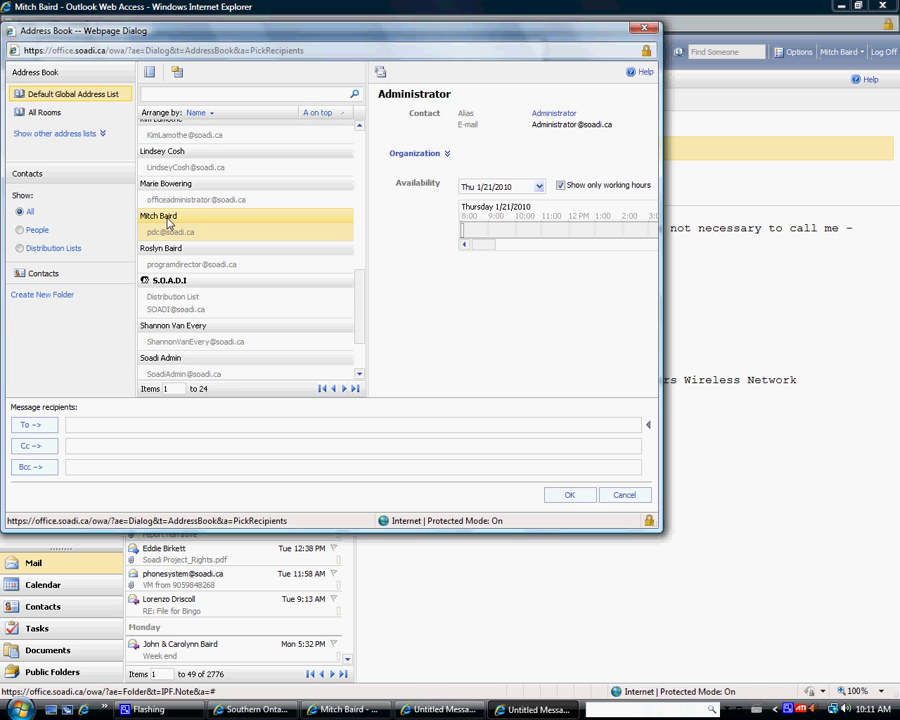
{"action": "double_click", "coordinate": [166, 218]}
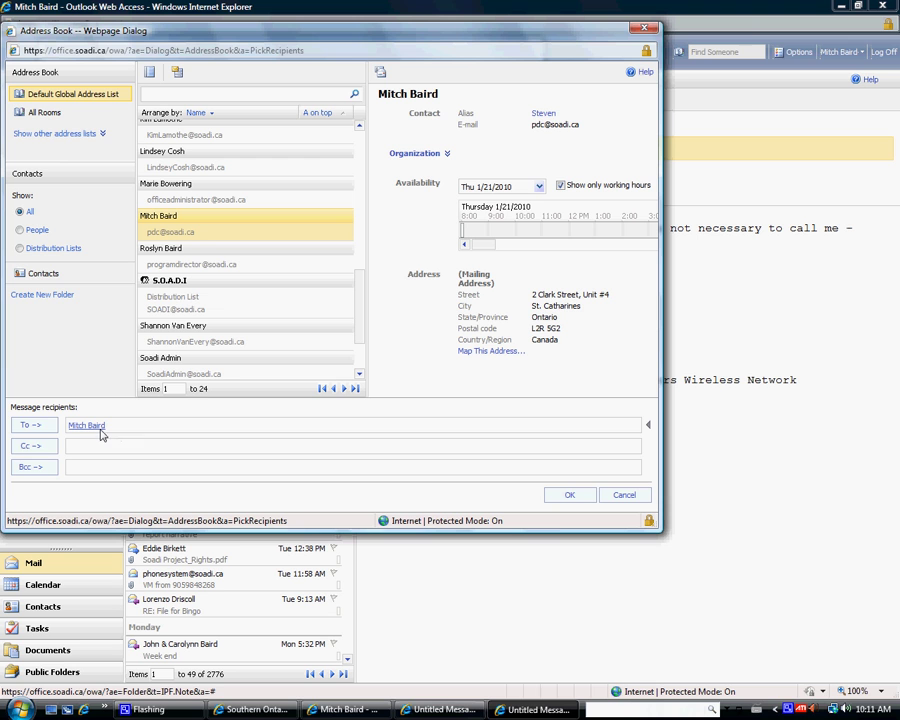
{"action": "left_click", "coordinate": [570, 496]}
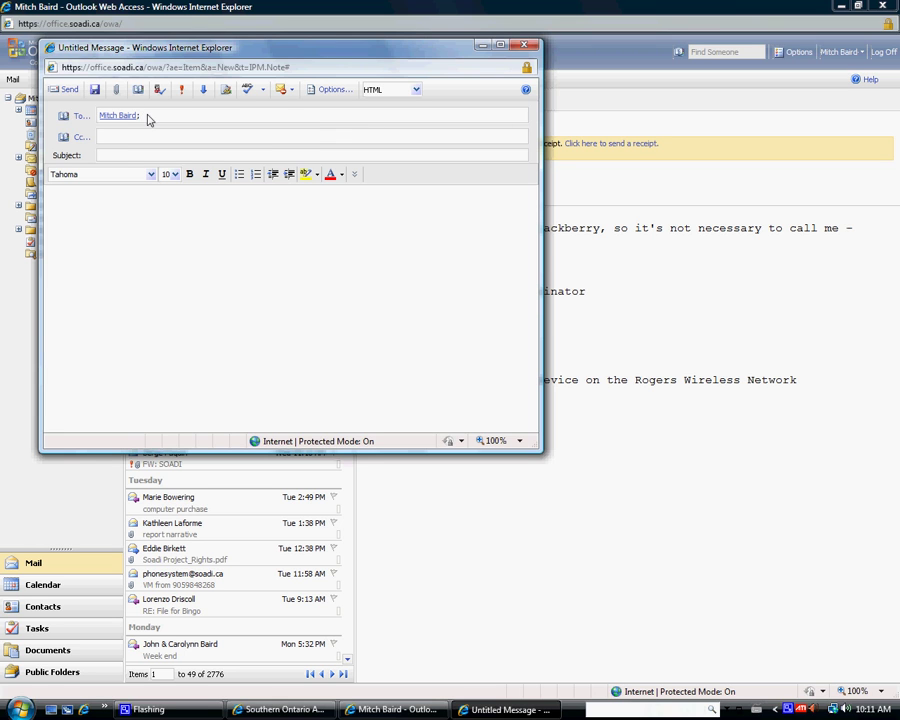
Pick your address from autocomplete and remove the duplicate recipient
{"action": "type", "text": "p"}
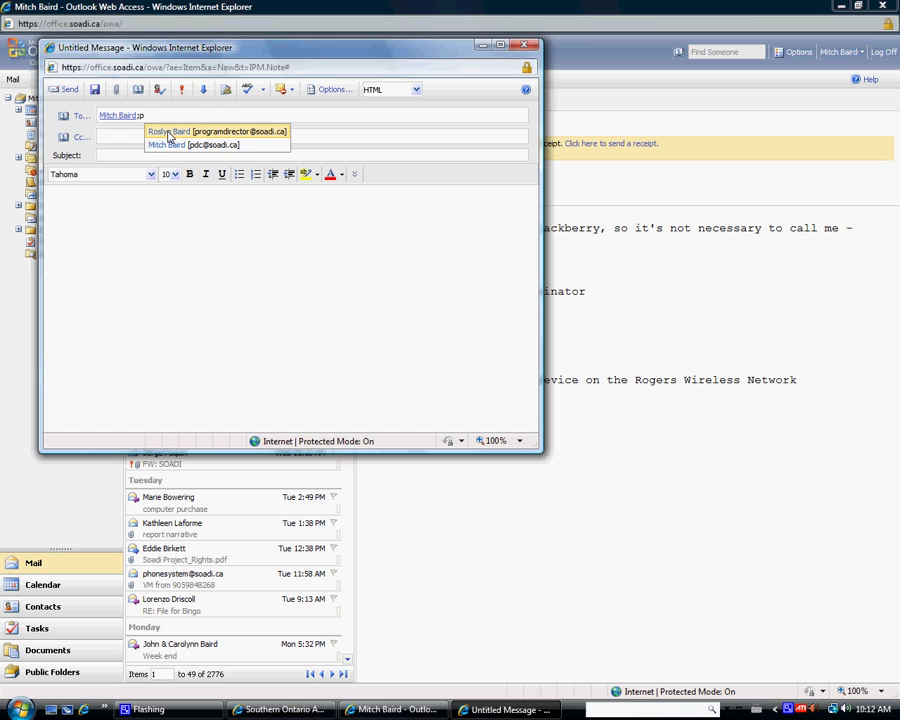
{"action": "left_click", "coordinate": [168, 145]}
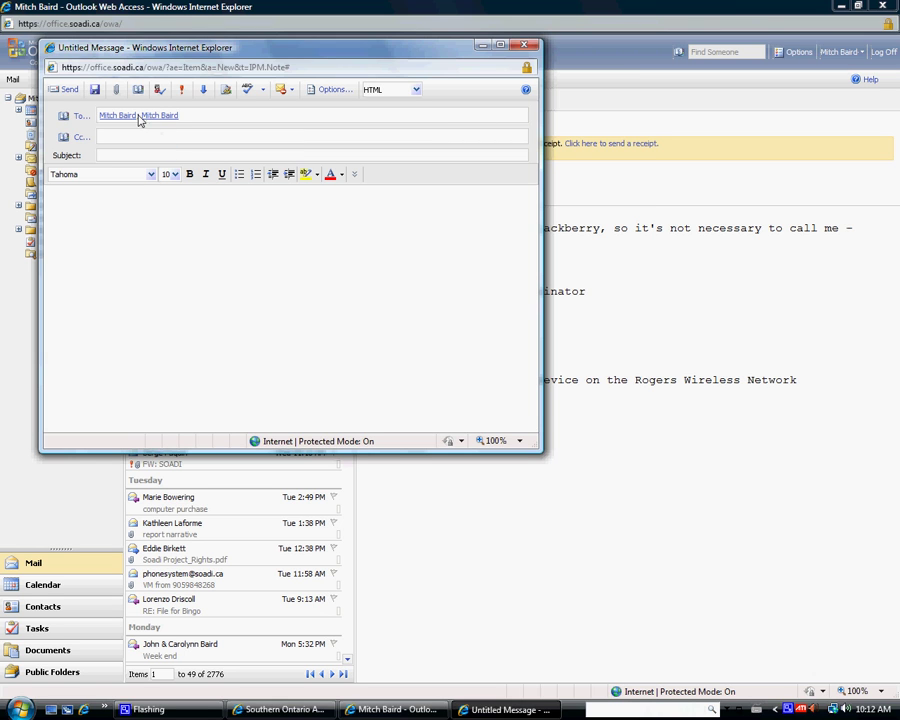
{"action": "left_click", "coordinate": [104, 116]}
{"action": "key", "text": "Delete"}
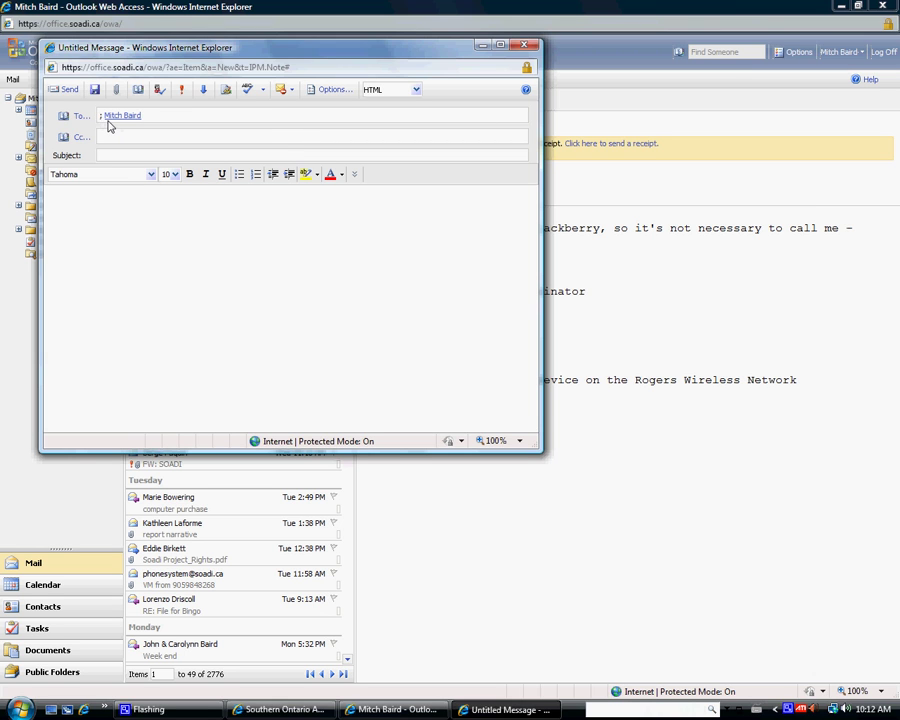
Enter 'test' as both subject and body, then send the message
{"action": "left_click", "coordinate": [108, 156]}
{"action": "left_click", "coordinate": [100, 214]}
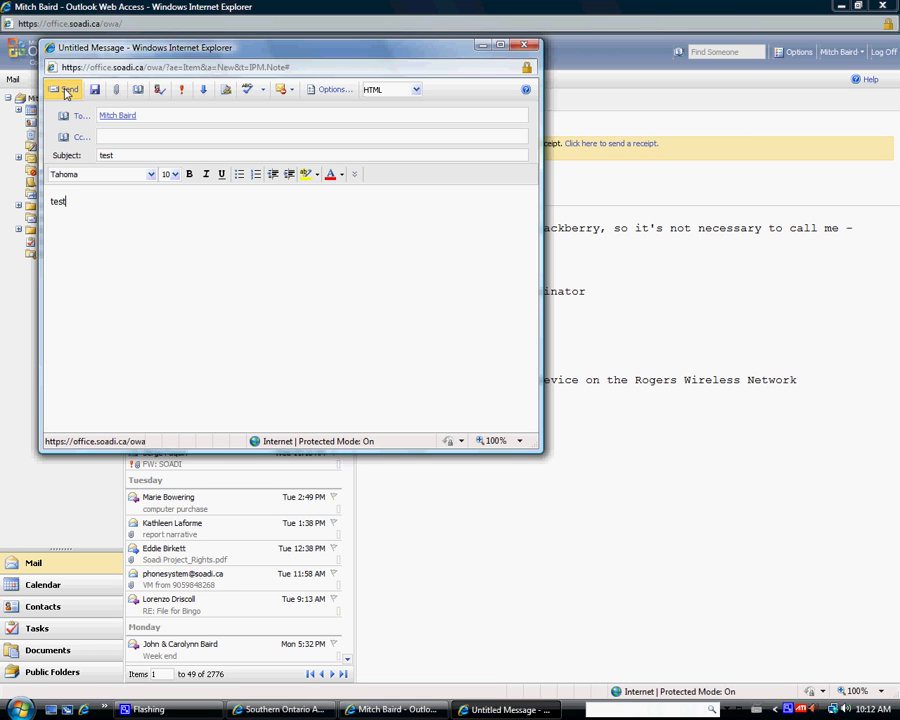
{"action": "left_click", "coordinate": [67, 90]}
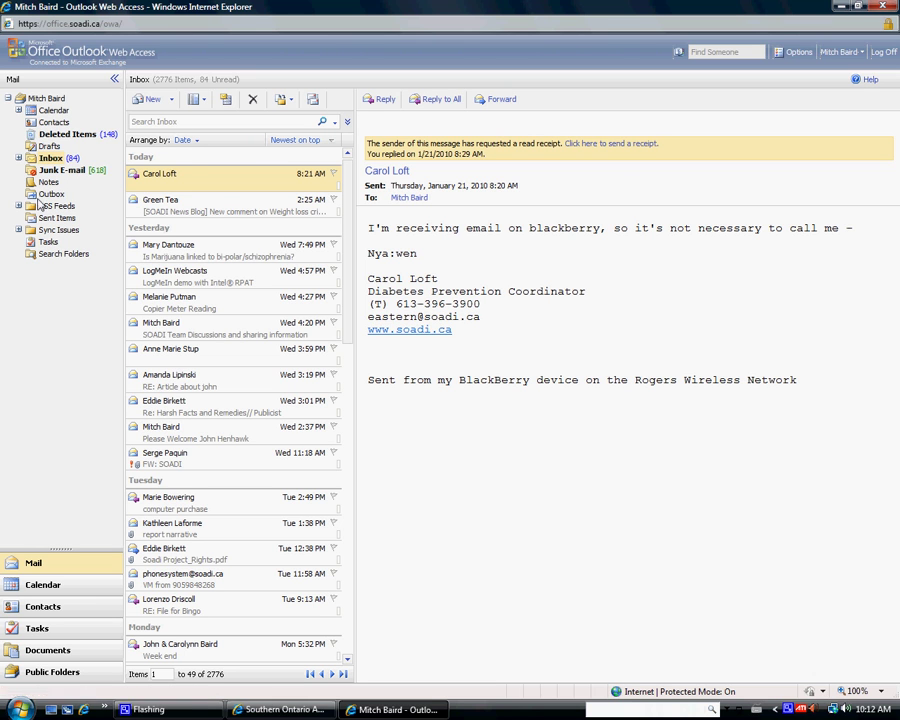
Check Drafts, return to the Inbox and open the SOADI News Blog comment message
{"action": "left_click", "coordinate": [48, 146]}
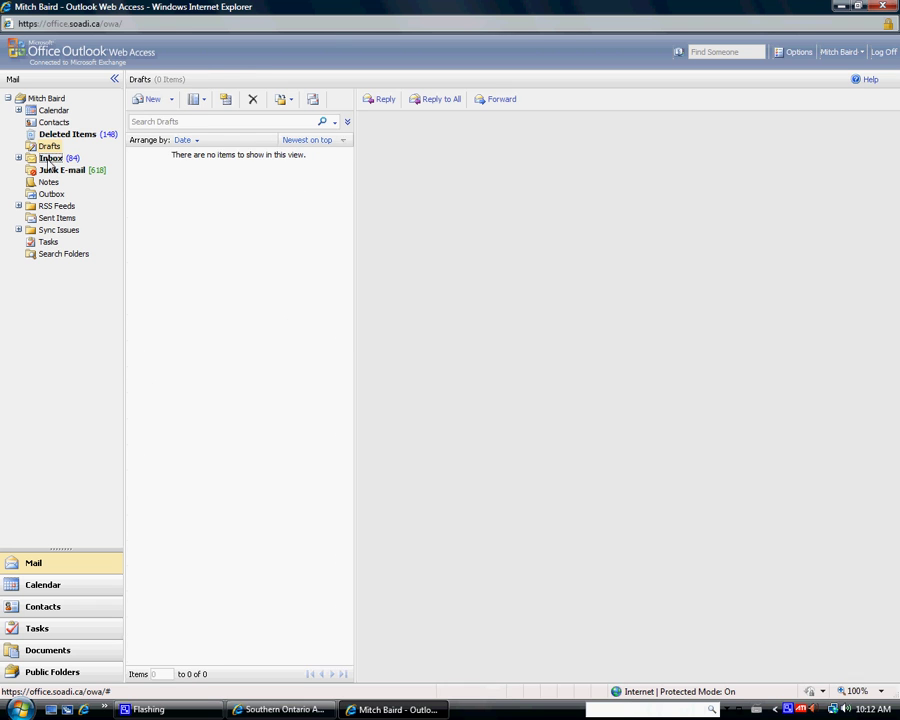
{"action": "left_click", "coordinate": [50, 158]}
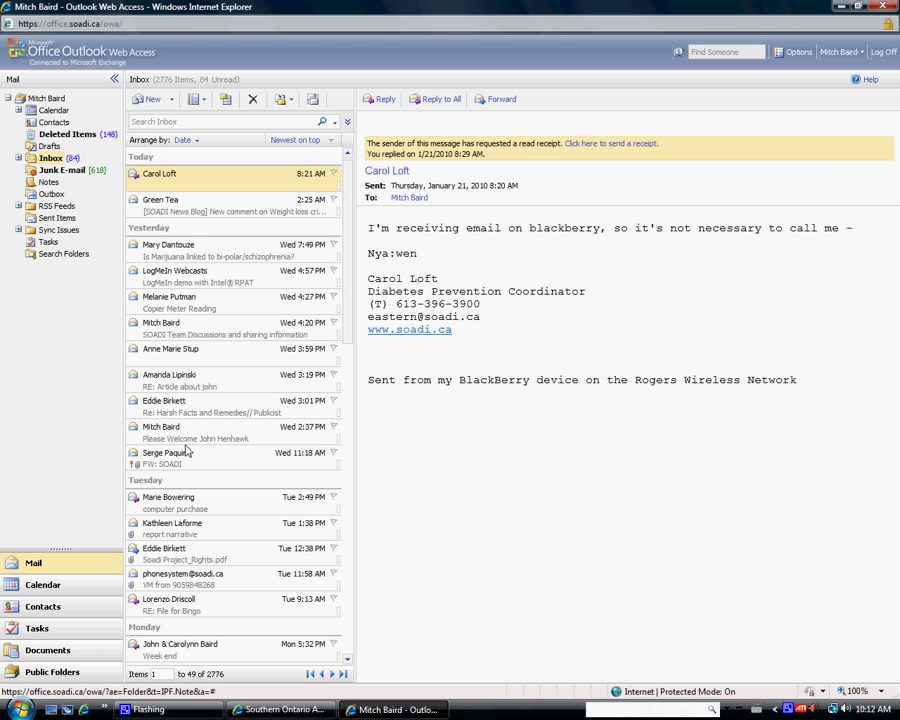
{"action": "left_click", "coordinate": [161, 209]}
{"action": "double_click", "coordinate": [161, 209]}
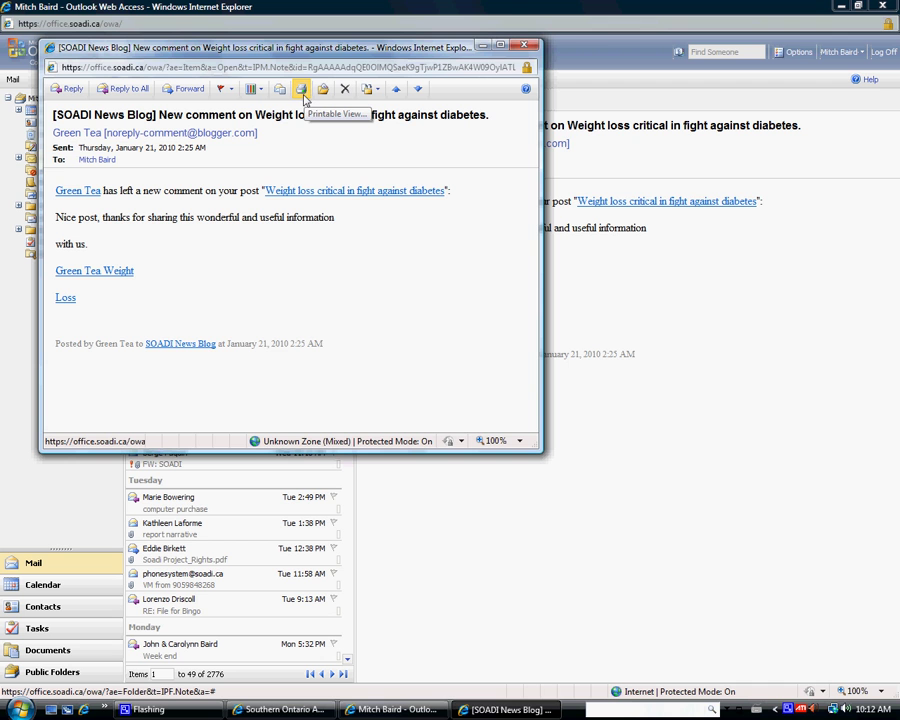
View the message's printable version, cancel printing, and close both windows
{"action": "left_click", "coordinate": [302, 92]}
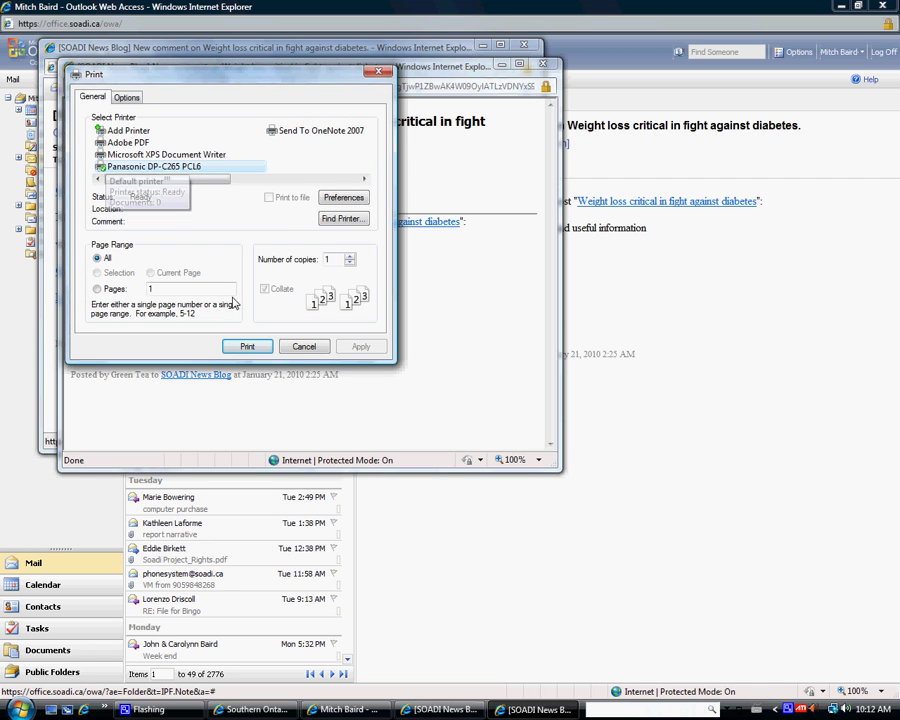
{"action": "left_click", "coordinate": [305, 348]}
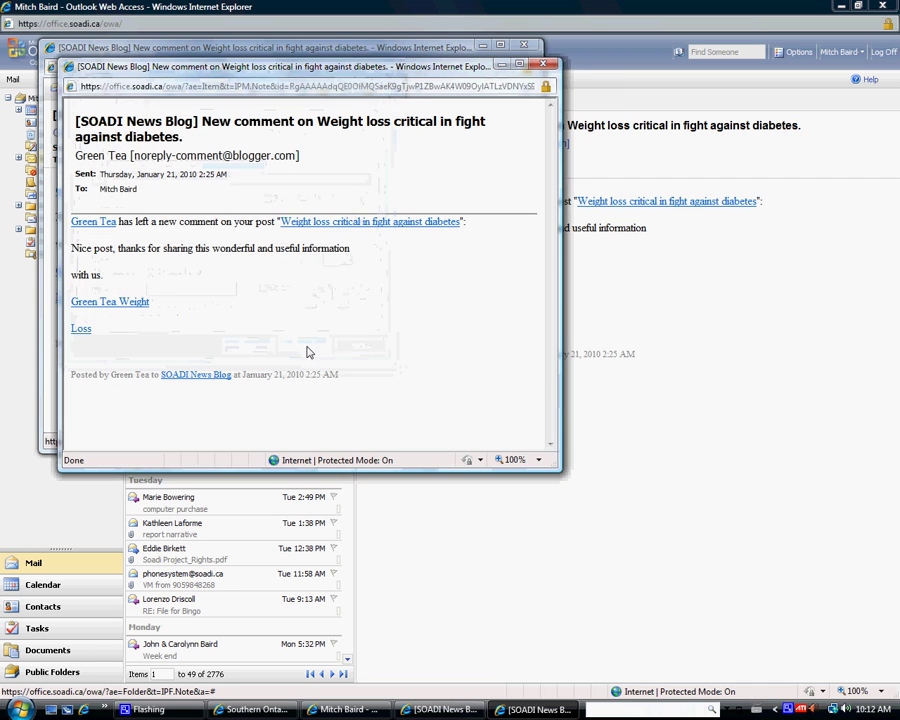
{"action": "left_click", "coordinate": [543, 64]}
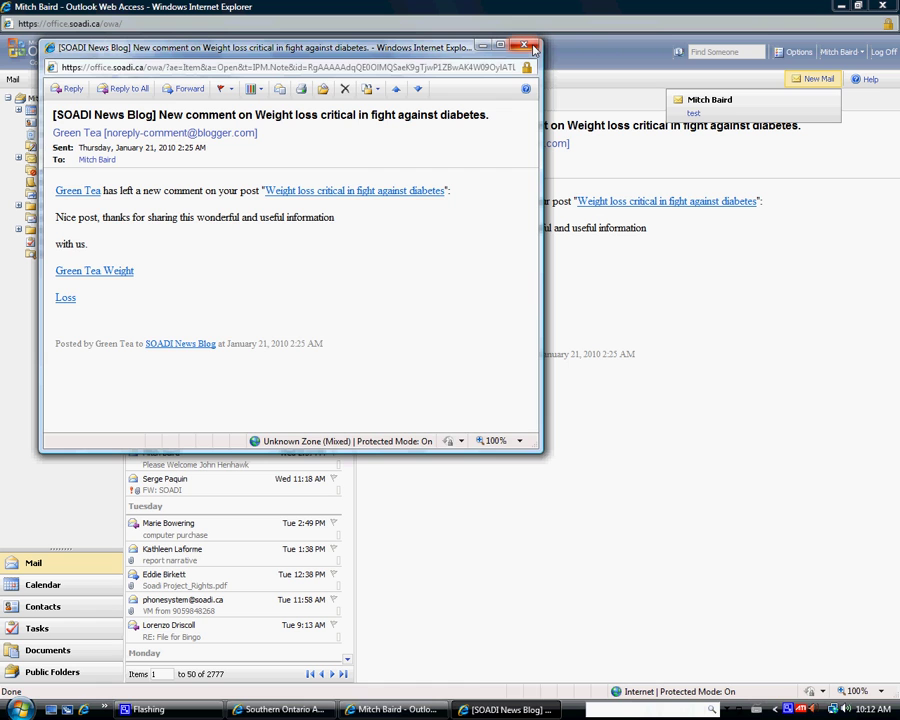
{"action": "left_click", "coordinate": [532, 47]}
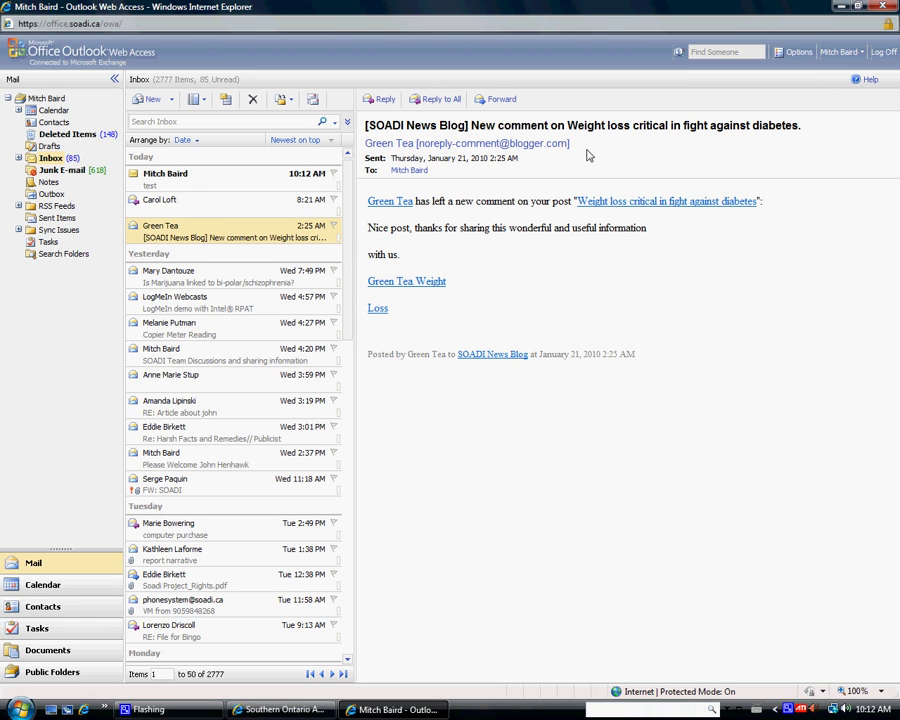
Delete the received 'test' message and find it in Deleted Items (416 items)
{"action": "left_click", "coordinate": [165, 178]}
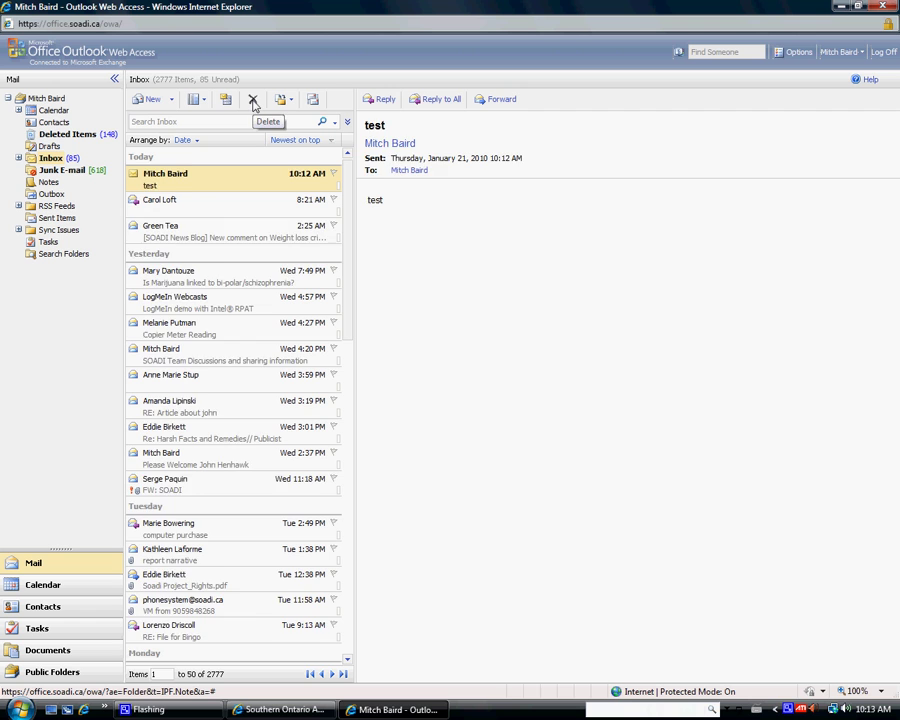
{"action": "left_click", "coordinate": [253, 101]}
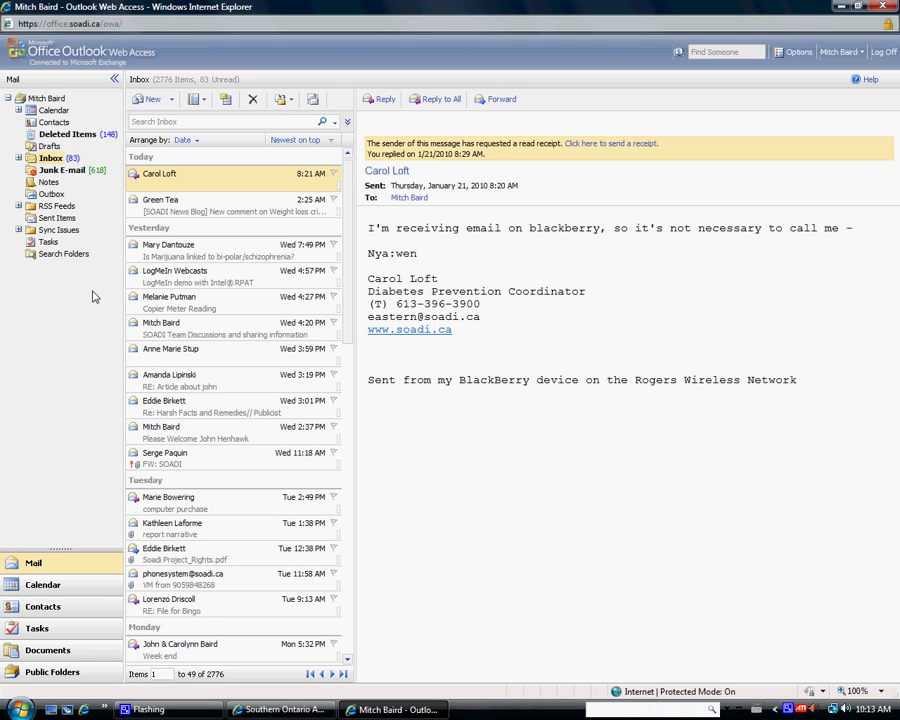
{"action": "left_click", "coordinate": [57, 138]}
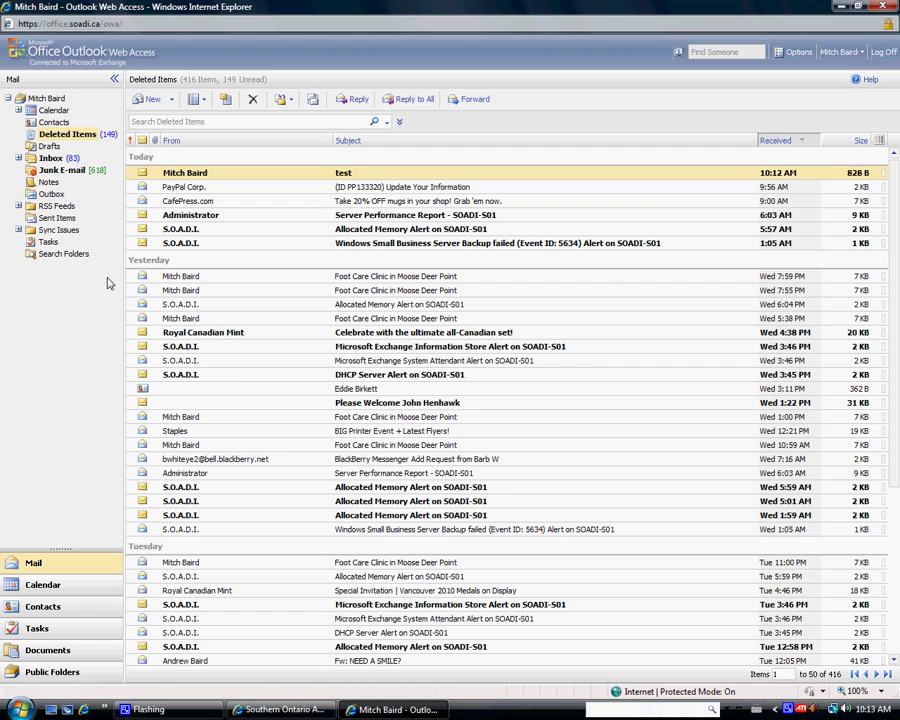
{"action": "scroll", "coordinate": [243, 459], "scroll_direction": "down", "scroll_amount": 5}
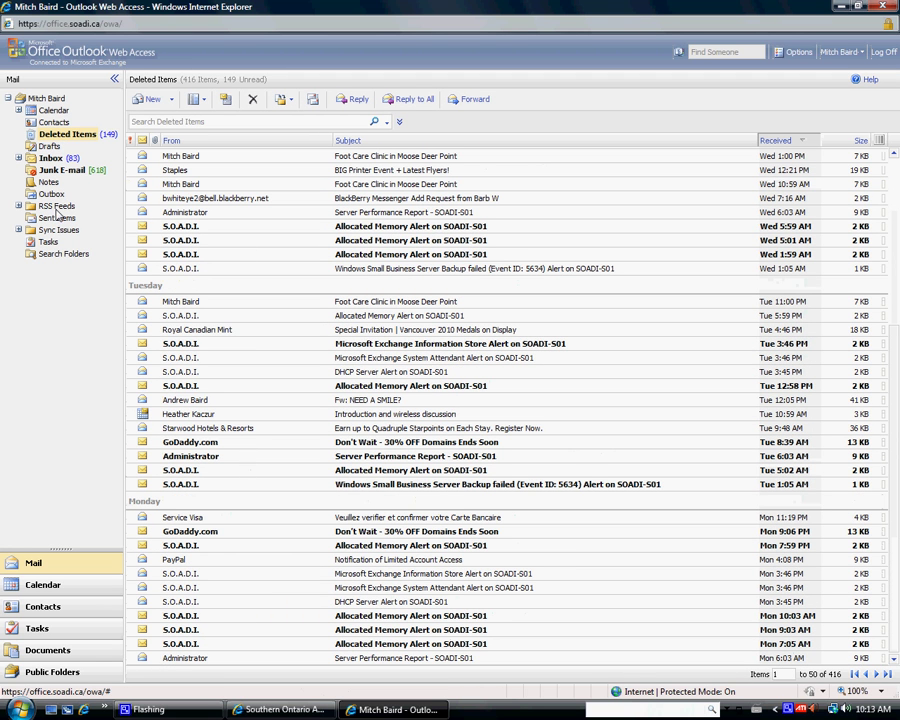
Filter Contacts to distribution lists to see the soadi list, then go back to Mail
{"action": "left_click", "coordinate": [50, 123]}
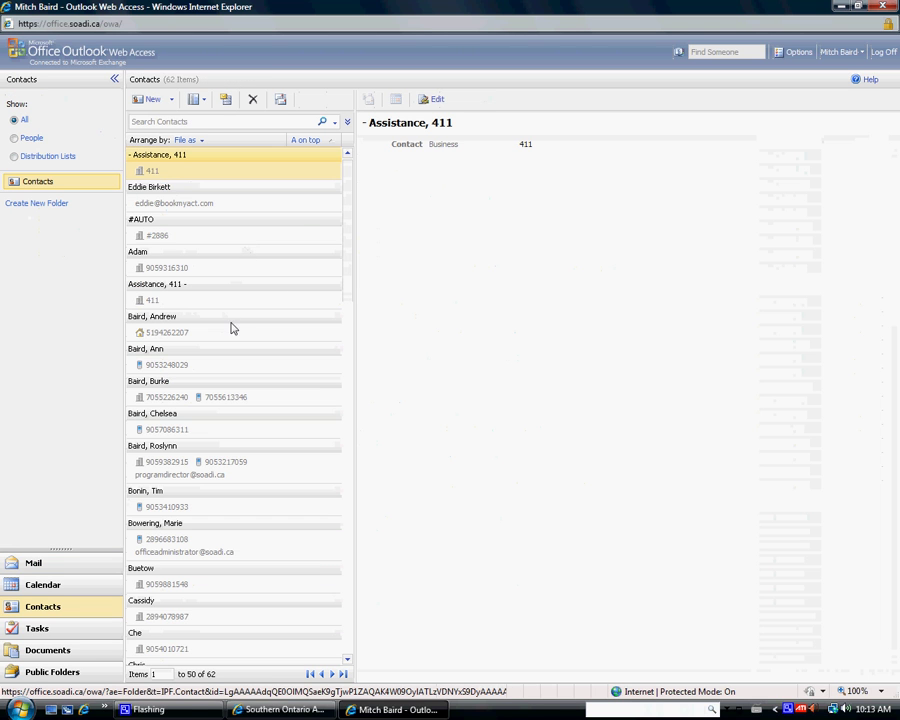
{"action": "left_click_drag", "start_coordinate": [348, 208], "coordinate": [250, 232]}
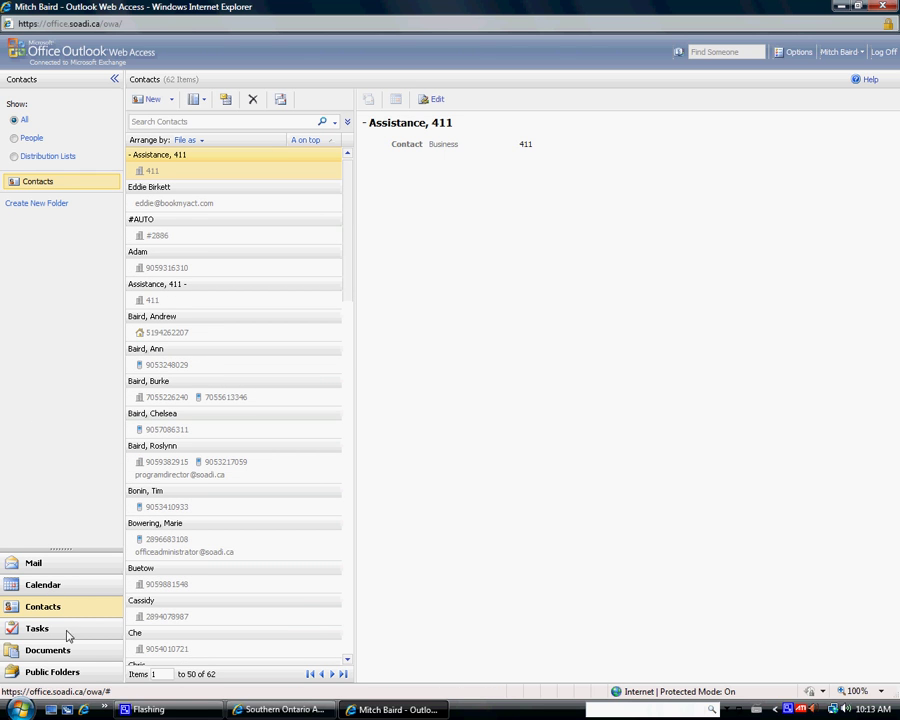
{"action": "left_click", "coordinate": [42, 158]}
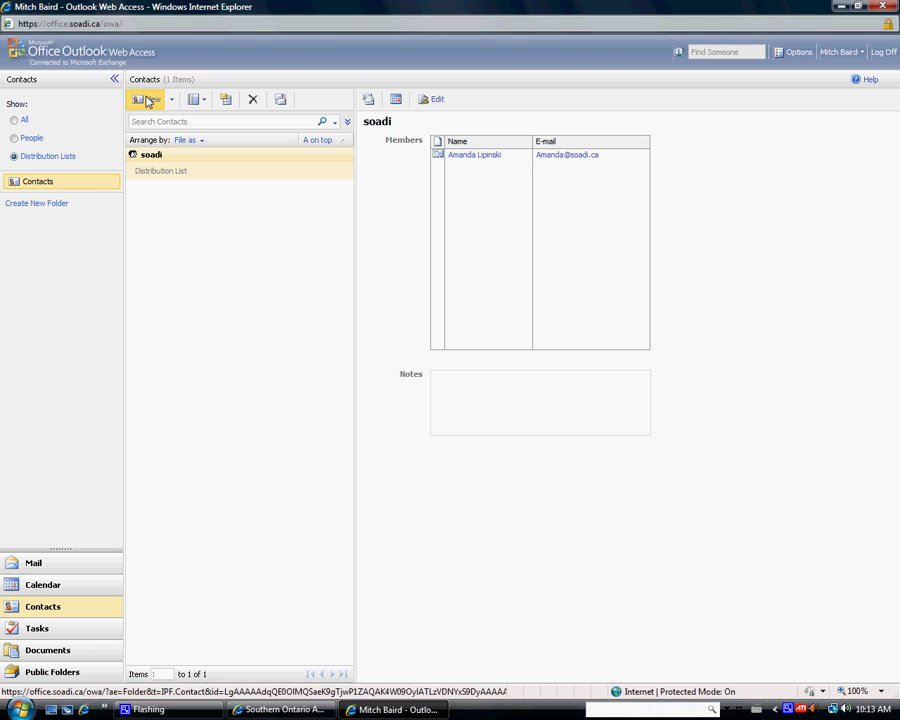
{"action": "left_click", "coordinate": [8, 607]}
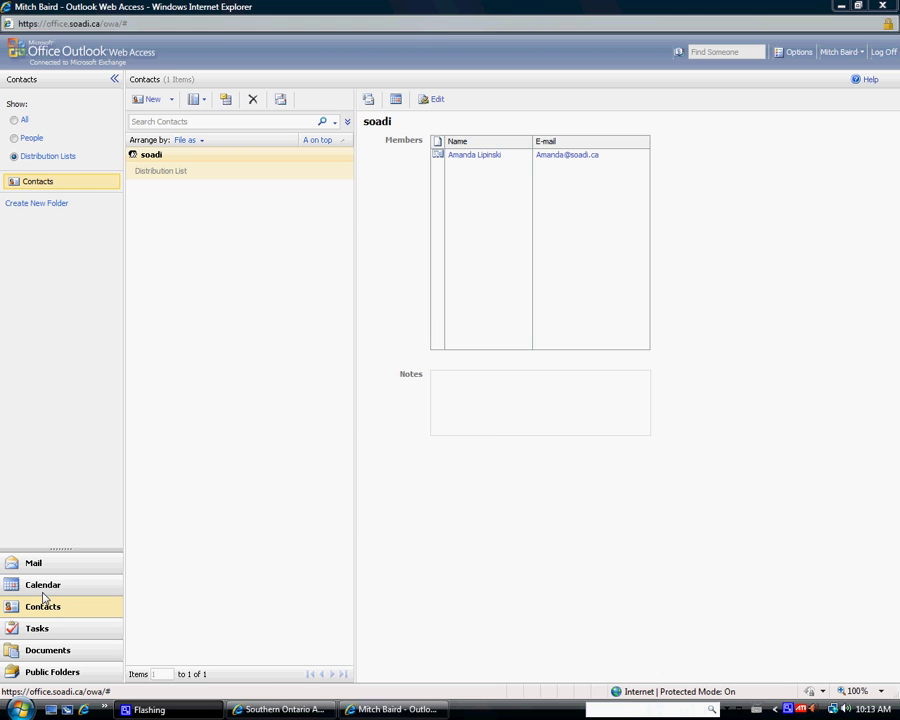
Go back to the Inbox, then minimize the Outlook Web Access window to reveal Remote Web Workplace
{"action": "left_click", "coordinate": [33, 566]}
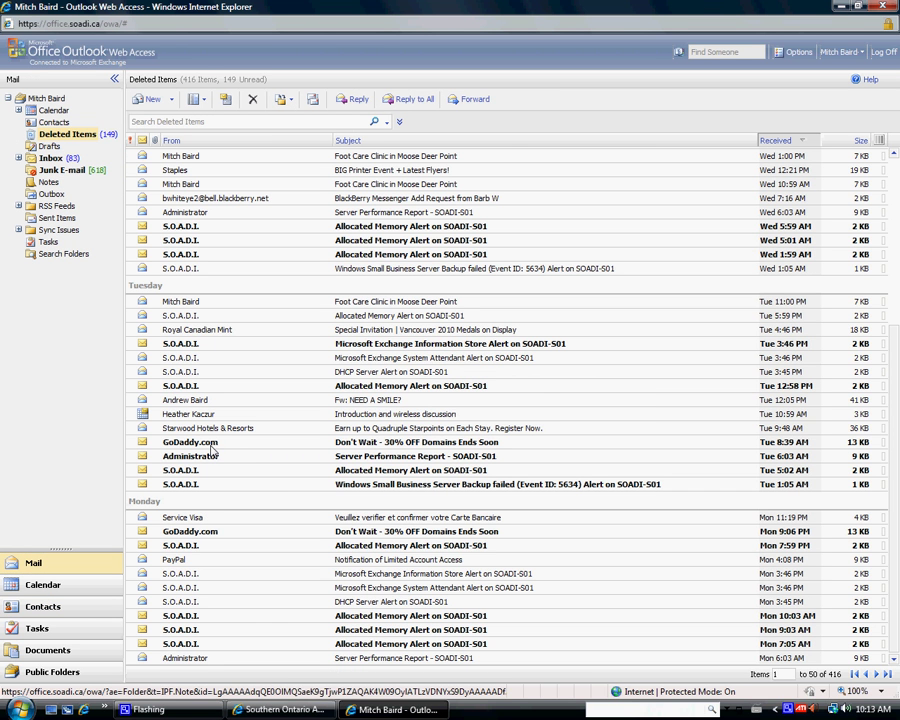
{"action": "left_click", "coordinate": [50, 158]}
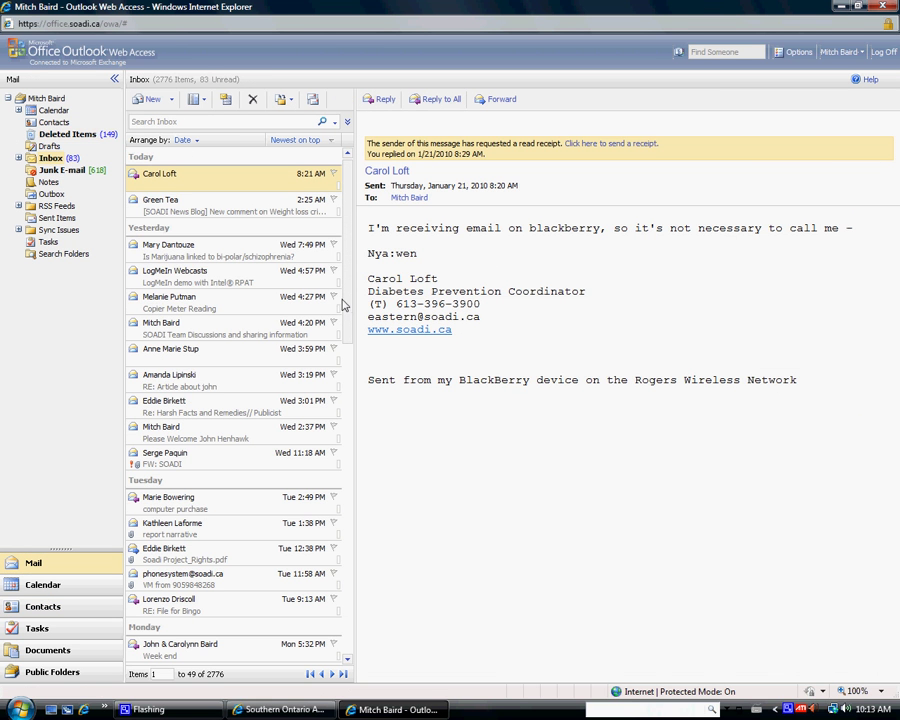
{"action": "left_click", "coordinate": [884, 6]}
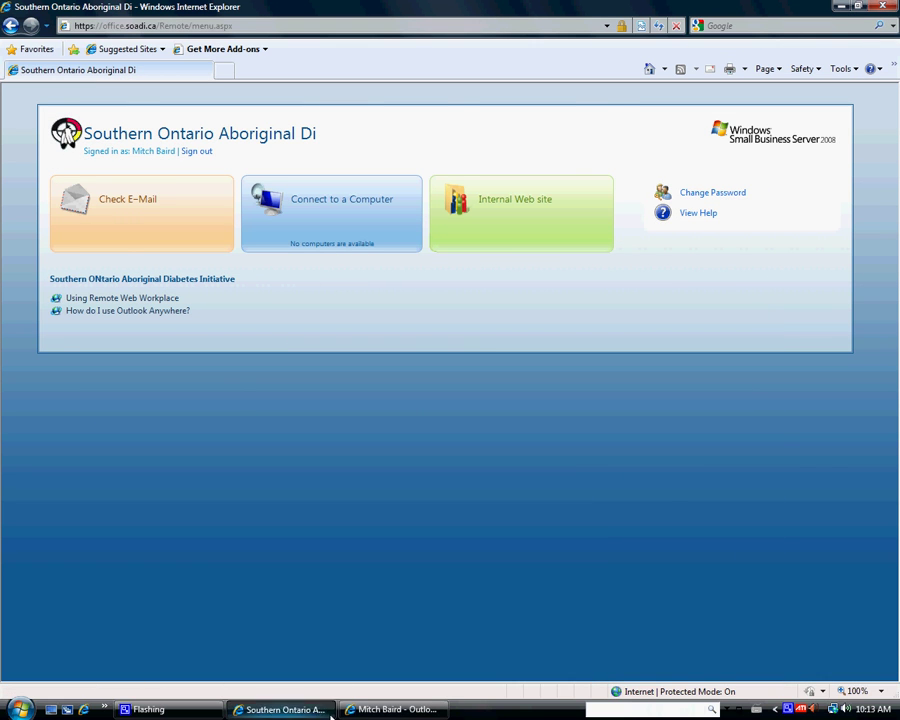
{"action": "left_click", "coordinate": [392, 709]}
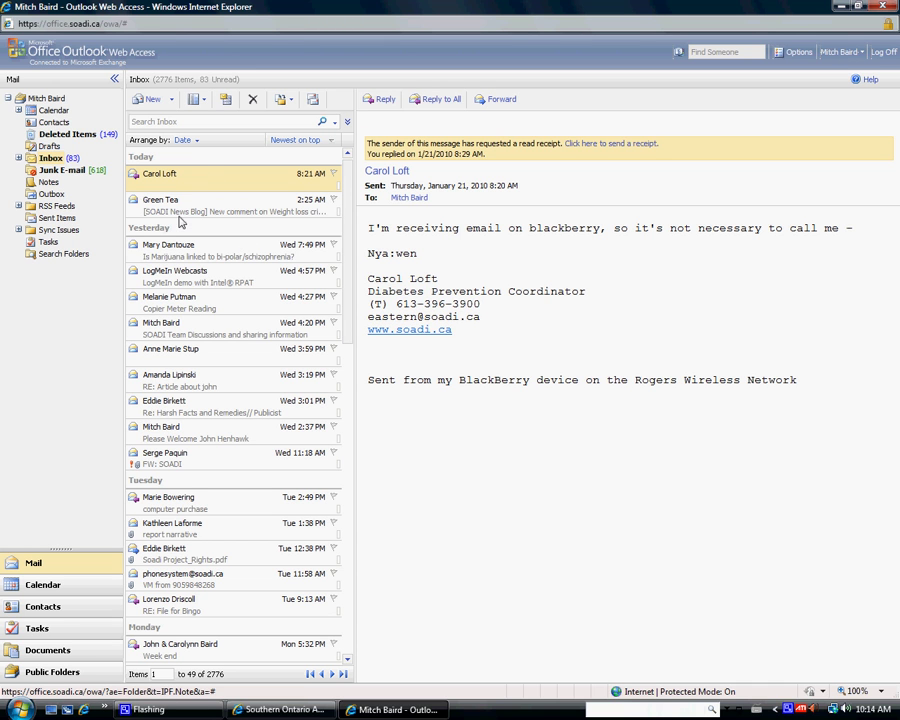
{"action": "left_click", "coordinate": [838, 8]}
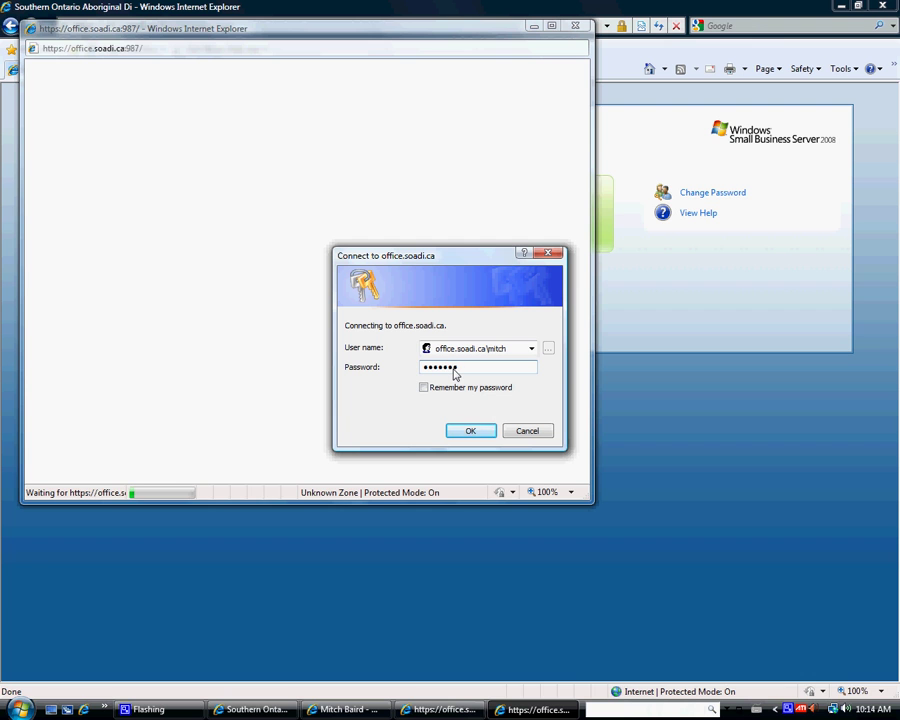
Sign in to the office.soadi.ca internal site with Remember my password ticked, then maximize the window
{"action": "left_click", "coordinate": [424, 388]}
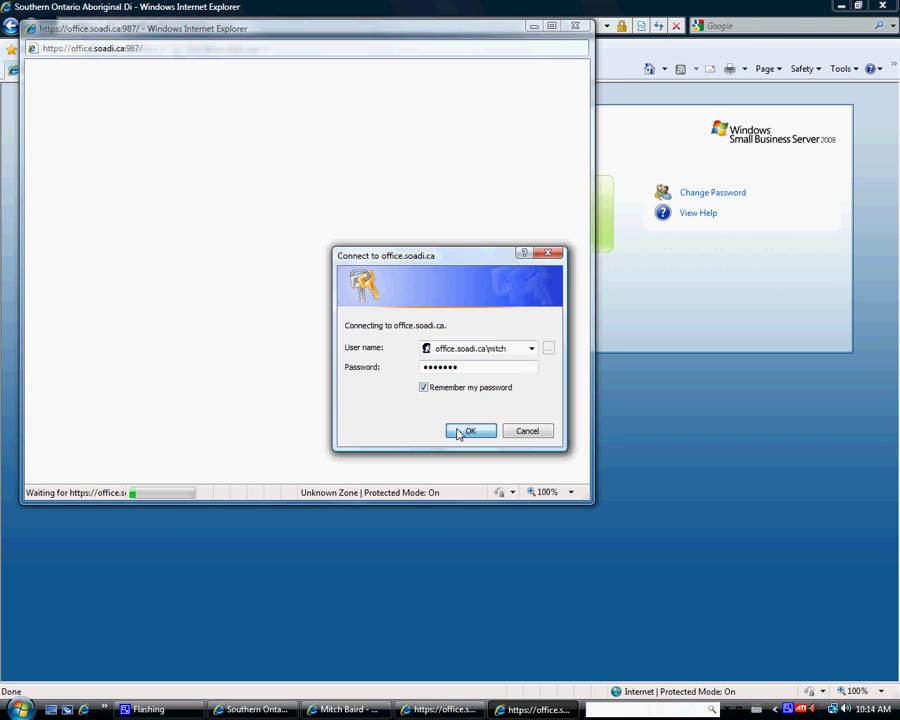
{"action": "left_click", "coordinate": [463, 430]}
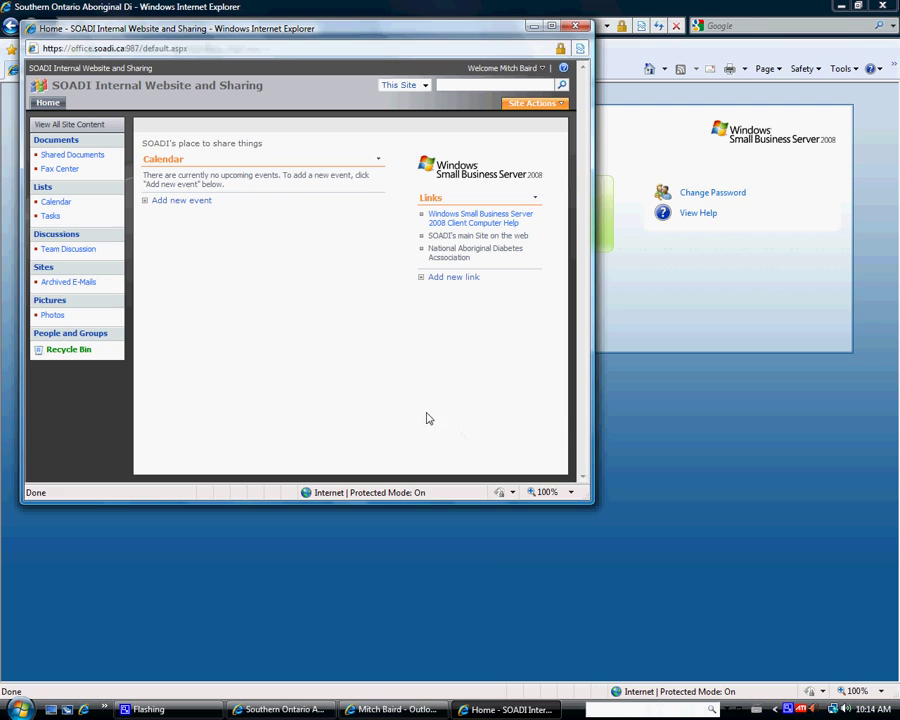
{"action": "left_click", "coordinate": [552, 27]}
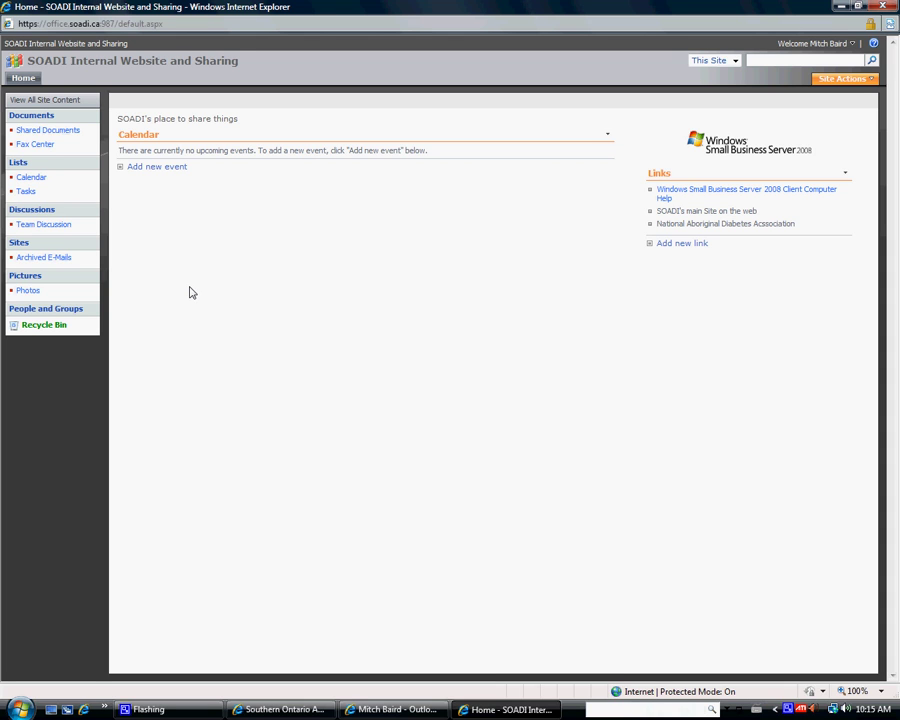
Open Team Discussion, read the 'New Outlook Web Access...Thoughts?' thread, then return to the list
{"action": "left_click", "coordinate": [47, 228]}
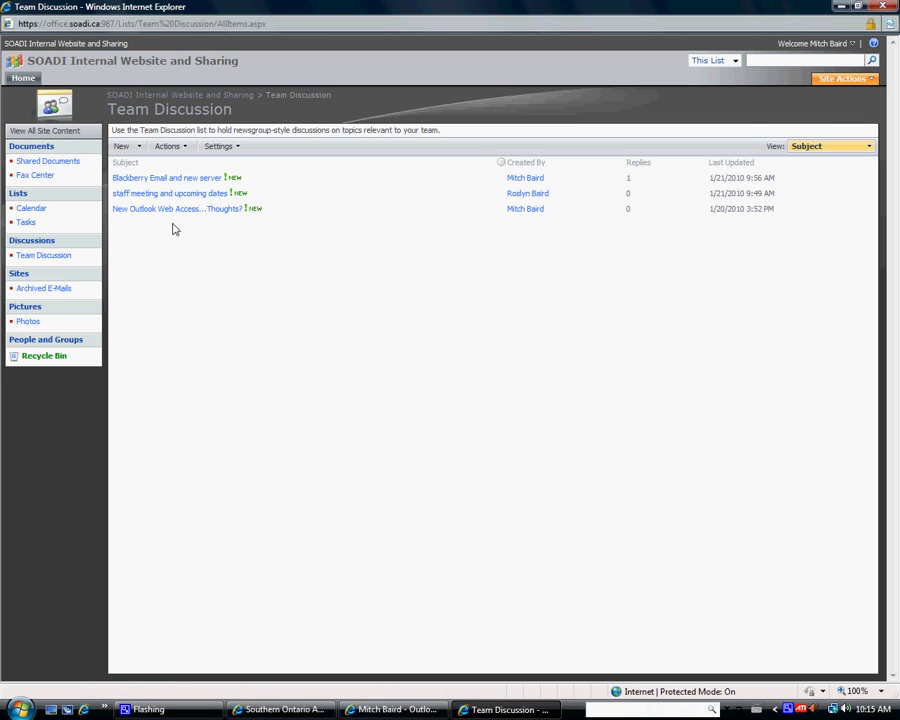
{"action": "left_click", "coordinate": [176, 210]}
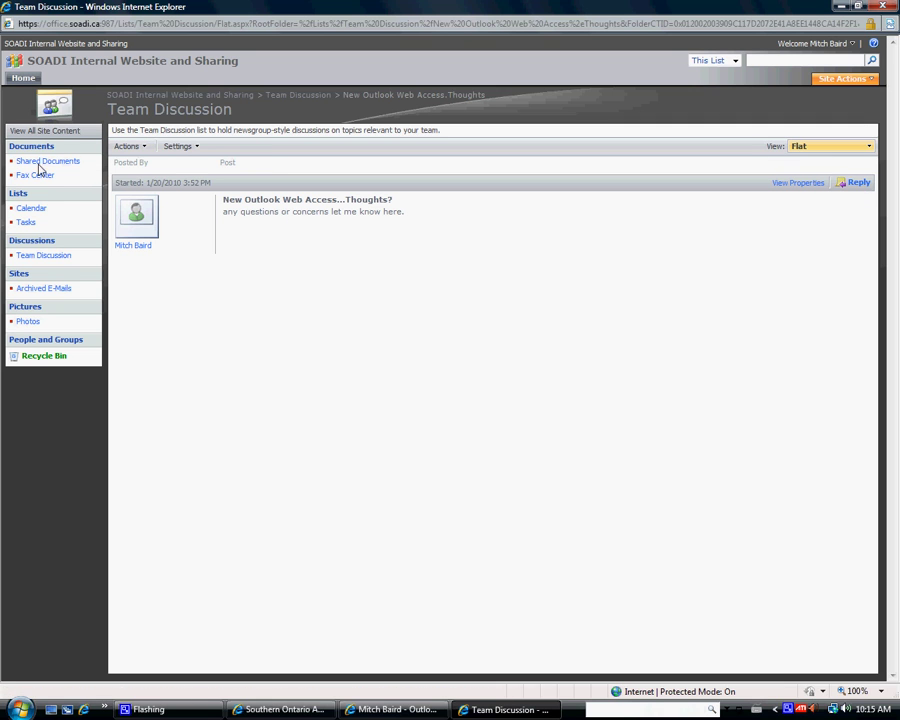
{"action": "left_click", "coordinate": [40, 257]}
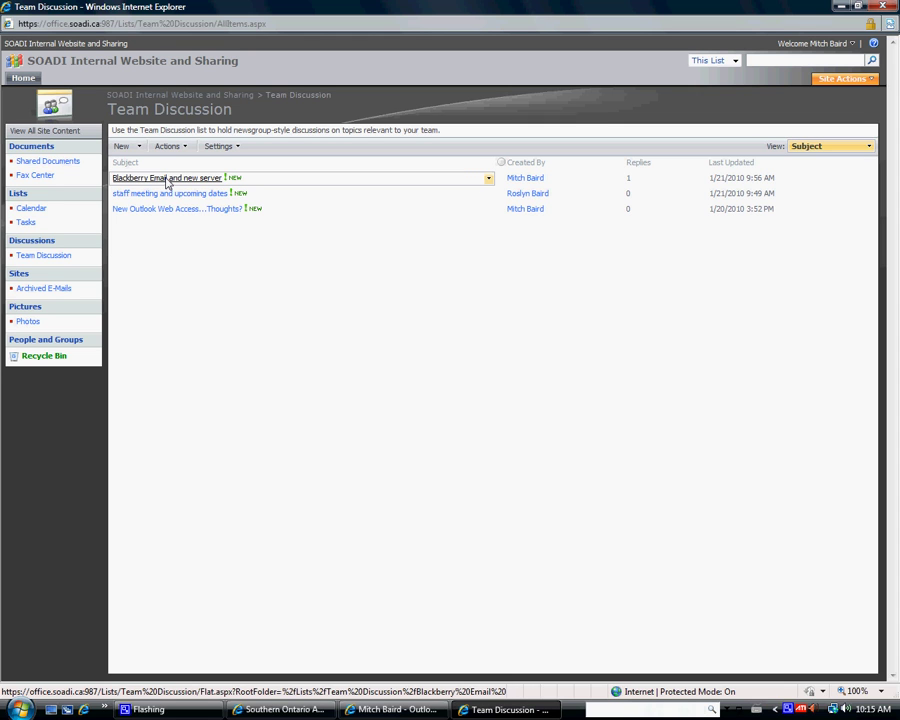
{"action": "left_click", "coordinate": [183, 180]}
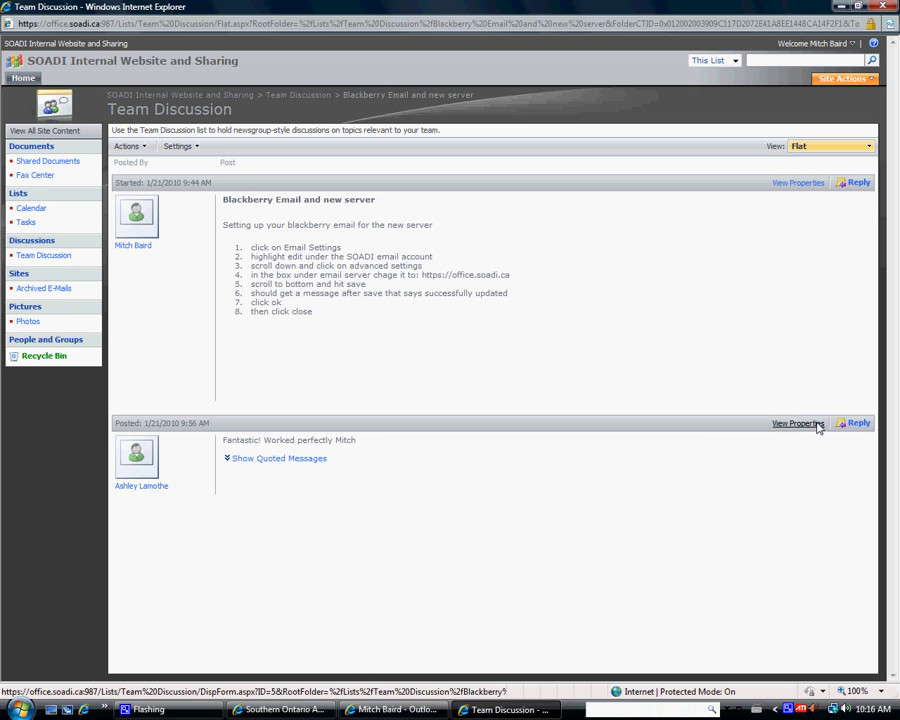
{"action": "left_click", "coordinate": [857, 423]}
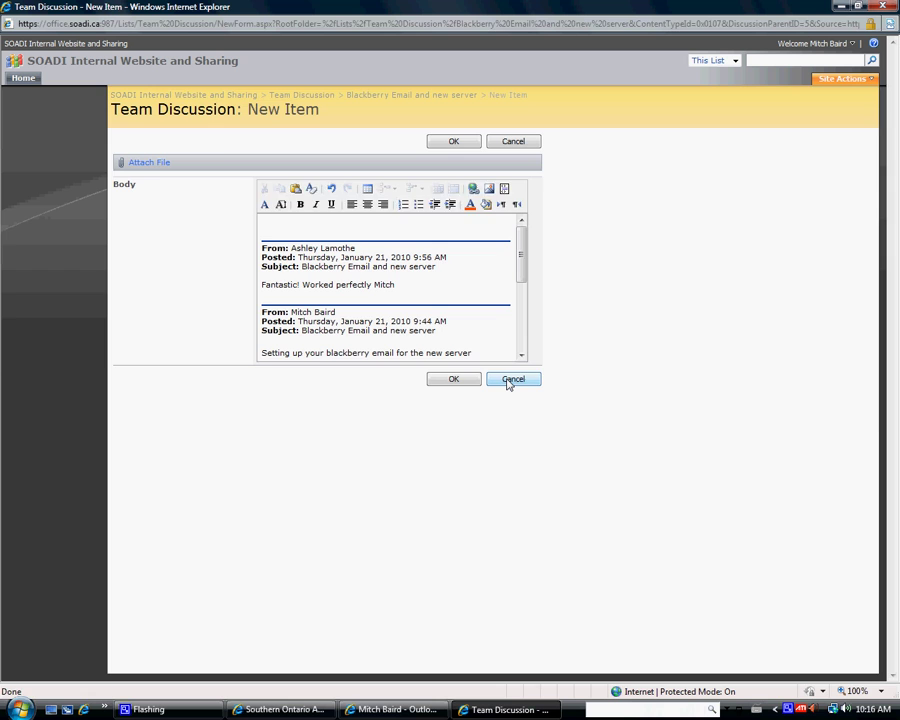
{"action": "left_click", "coordinate": [510, 380]}
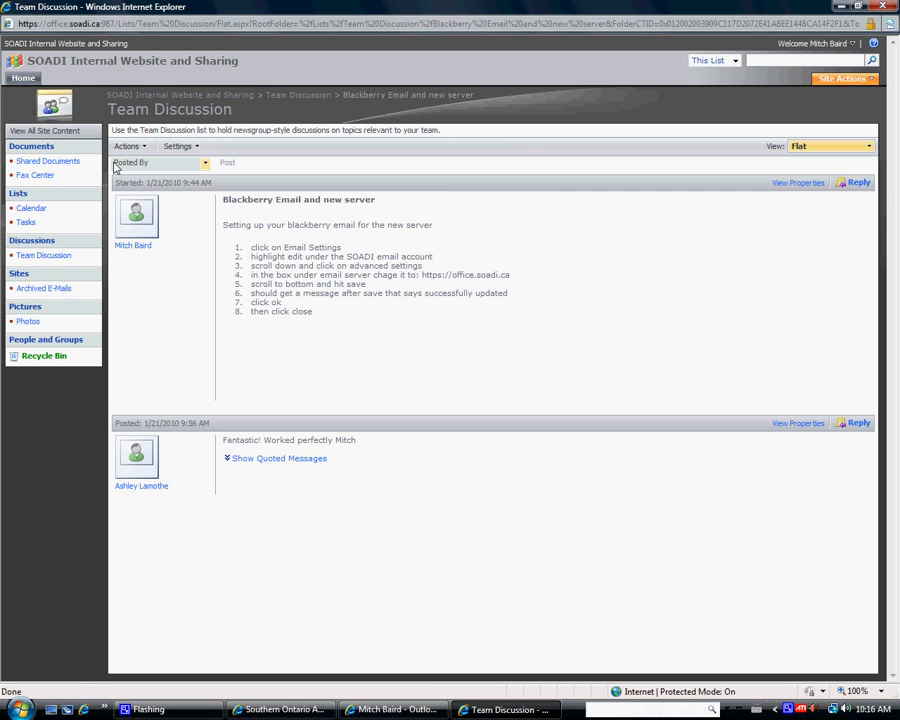
{"action": "left_click", "coordinate": [44, 256]}
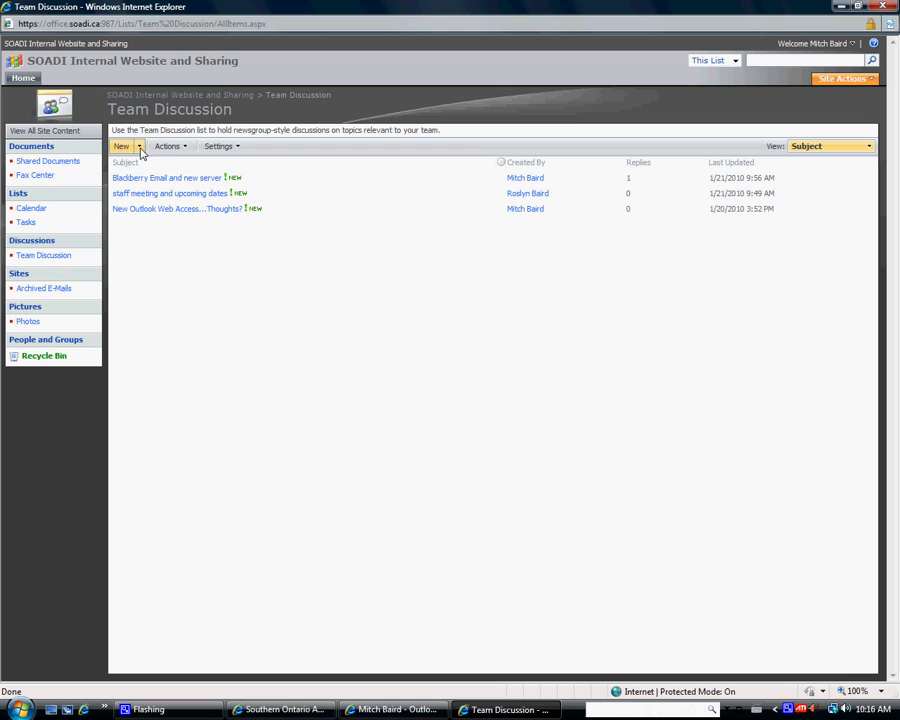
Create a New > Discussion topic with subject 'test', post it, and open its thread
{"action": "left_click", "coordinate": [141, 150]}
{"action": "left_click", "coordinate": [155, 168]}
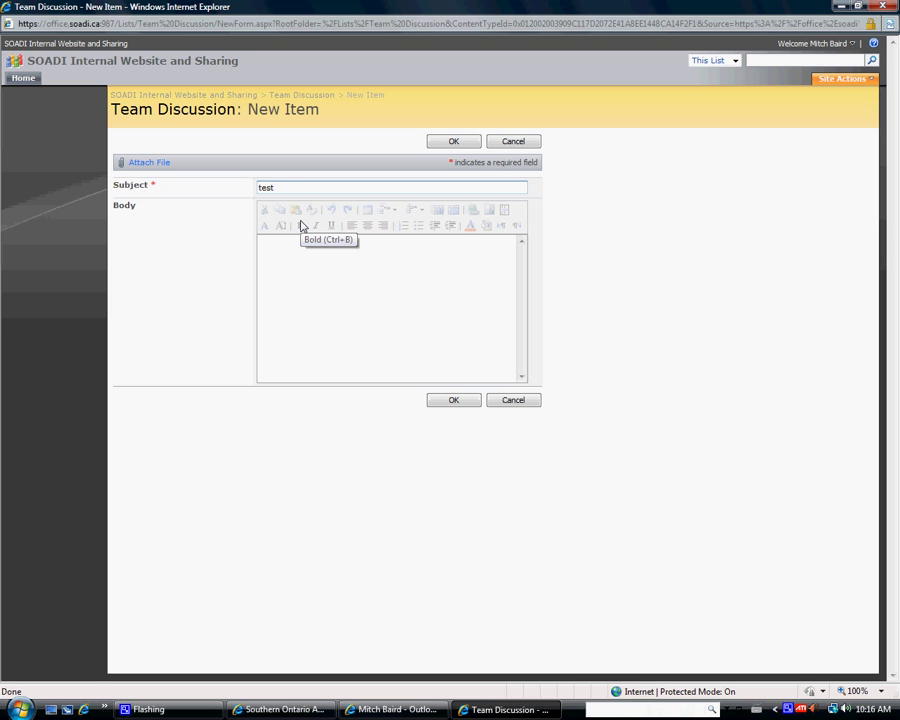
{"action": "left_click", "coordinate": [283, 257]}
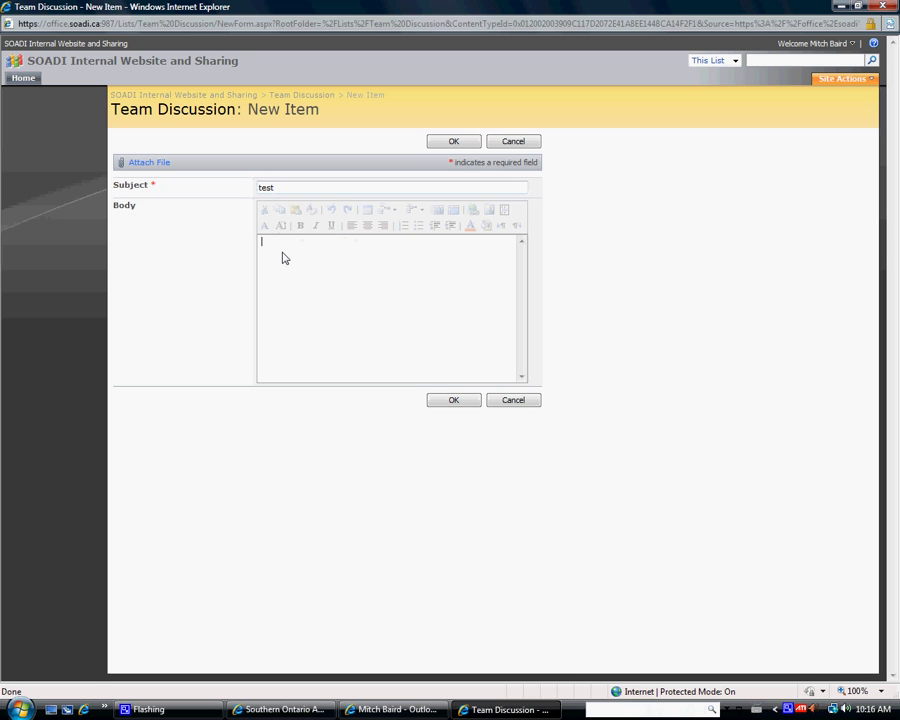
{"action": "left_click", "coordinate": [463, 401]}
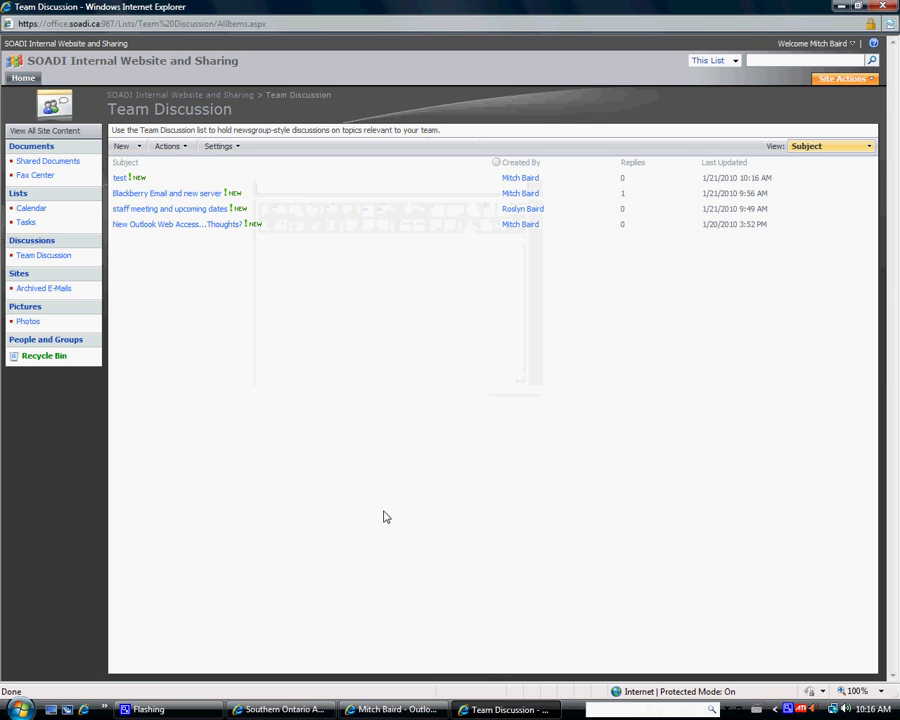
{"action": "left_click", "coordinate": [122, 178]}
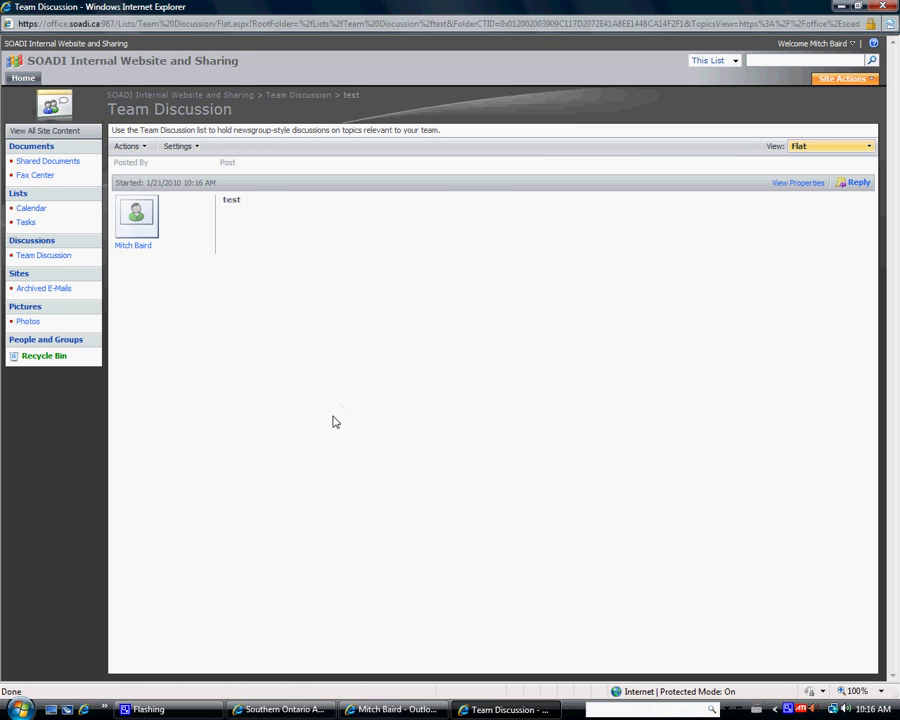
Look over the thread's Actions and Settings menus, then return to the Team Discussion list
{"action": "left_click", "coordinate": [150, 148]}
{"action": "left_click", "coordinate": [207, 340]}
{"action": "left_click", "coordinate": [185, 147]}
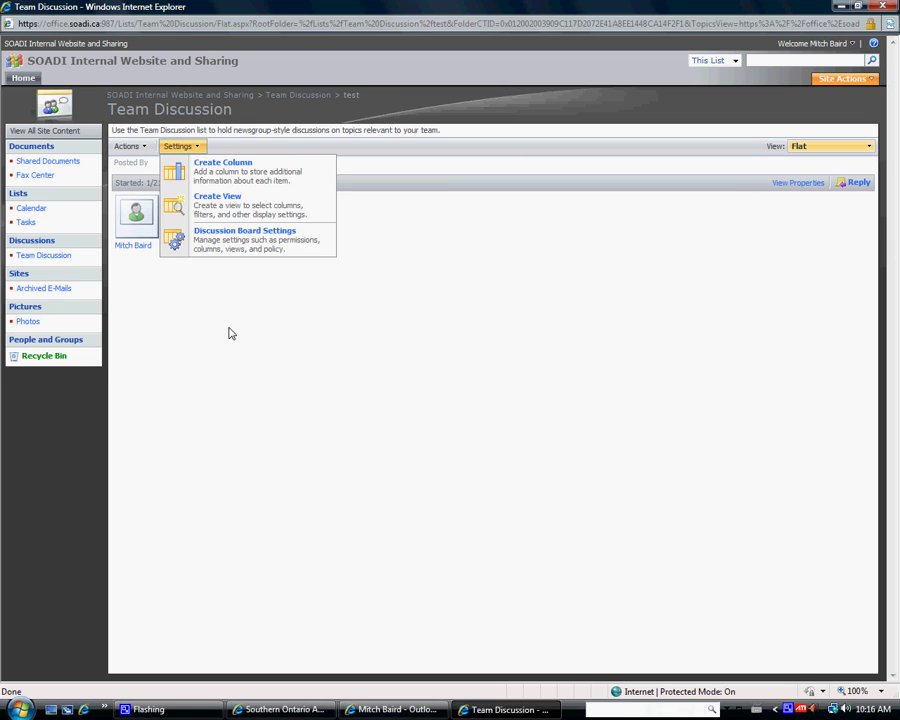
{"action": "left_click", "coordinate": [153, 232]}
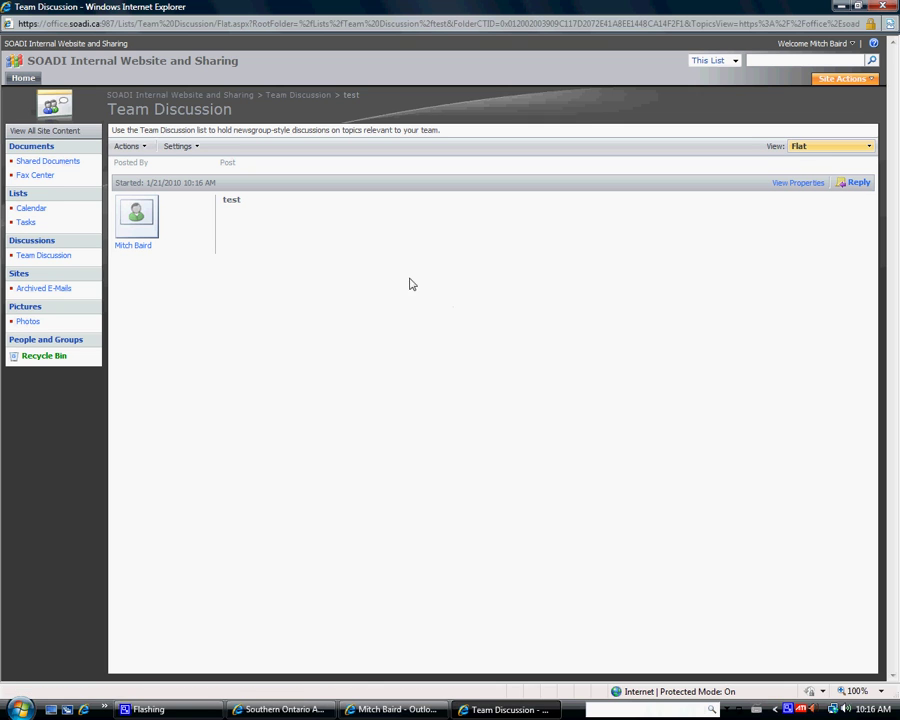
{"action": "left_click", "coordinate": [44, 257]}
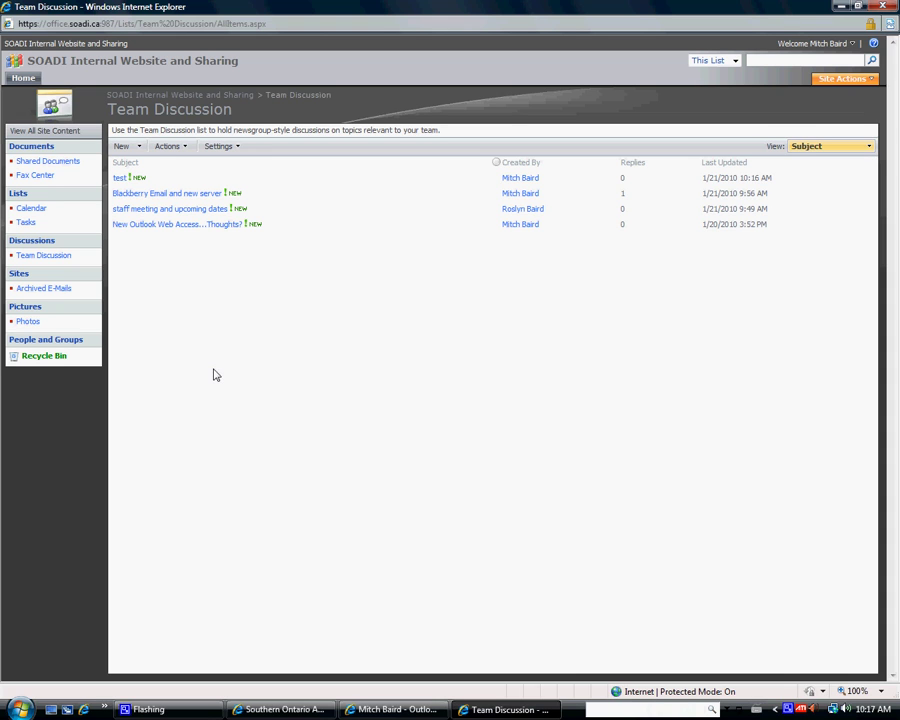
{"action": "left_click", "coordinate": [22, 77]}
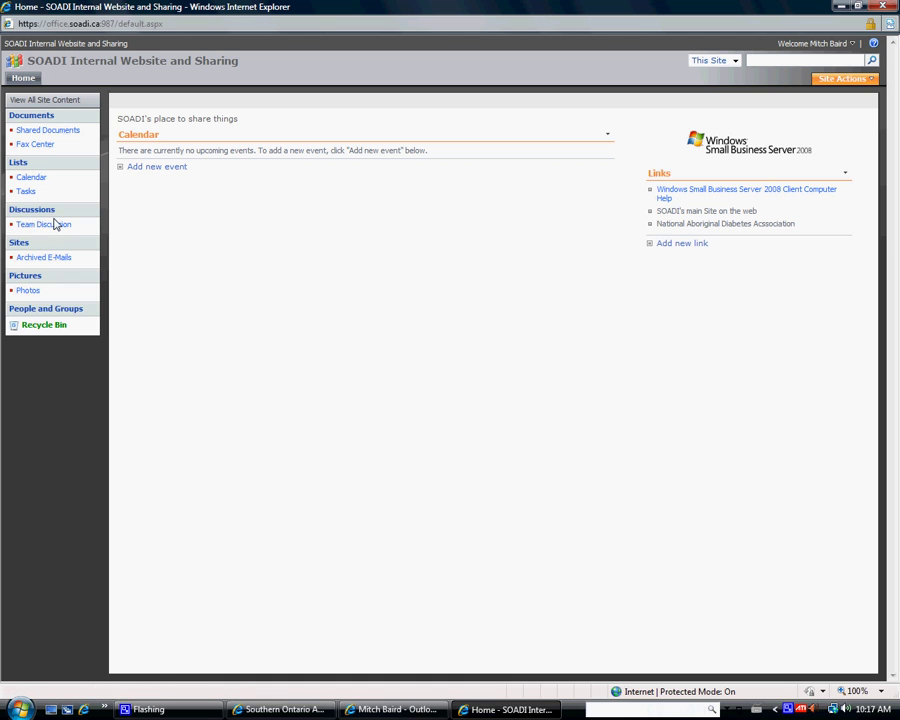
{"action": "left_click", "coordinate": [43, 226]}
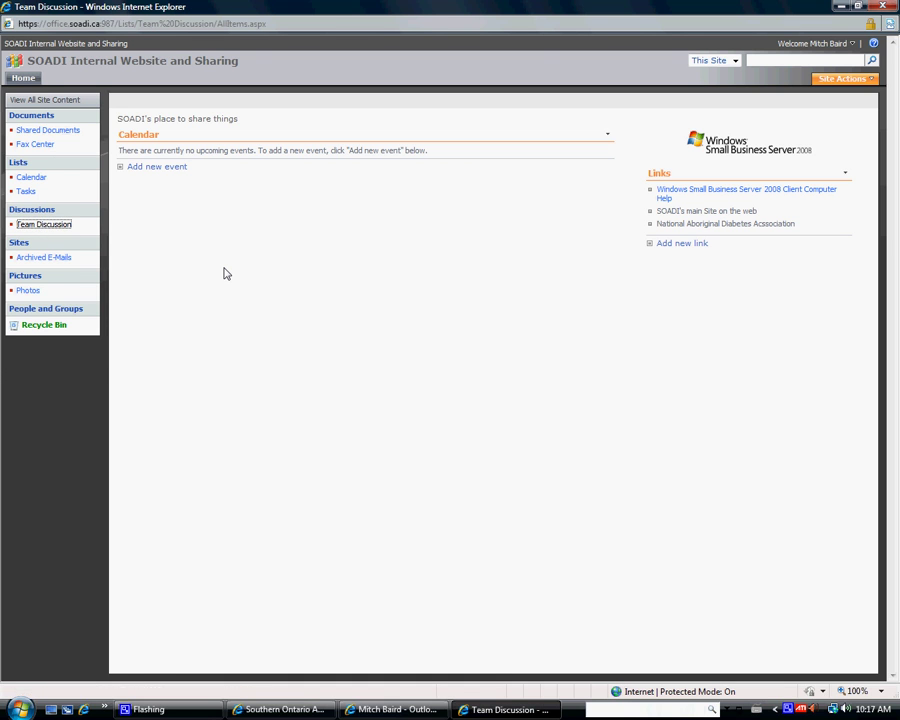